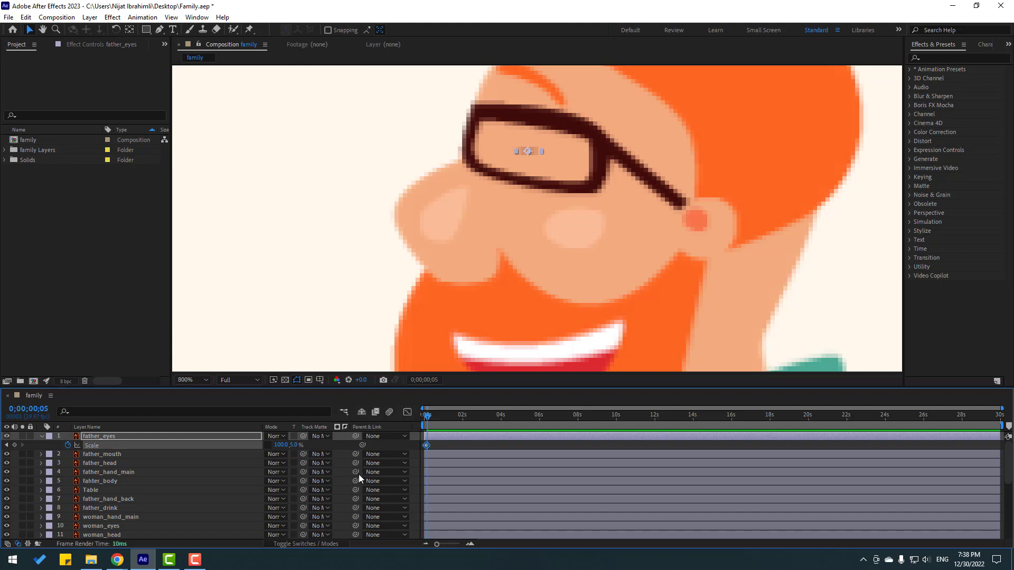
- Keyframe the father_eyes layer's vertical scale at 100% at 0;00;00;06
click(293, 445)
text(100)
key(Return)
scroll(461, 473, up, 5)
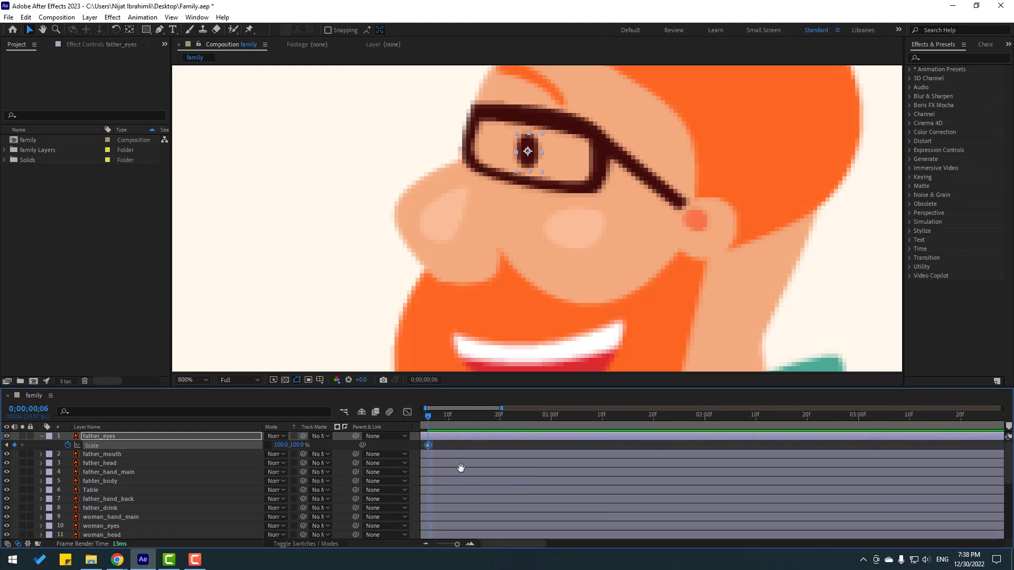
- Apply Easy Ease to the three Scale keyframes of the father_eyes layer
drag(461, 468, 486, 448)
drag(419, 451, 468, 442)
right_click(424, 445)
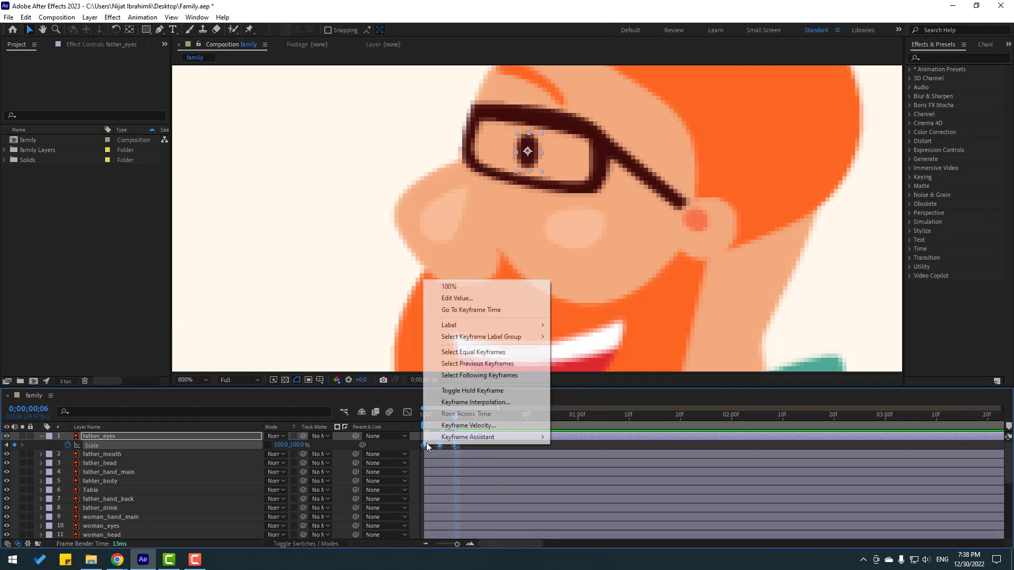
mouse_move(467, 437)
click(578, 478)
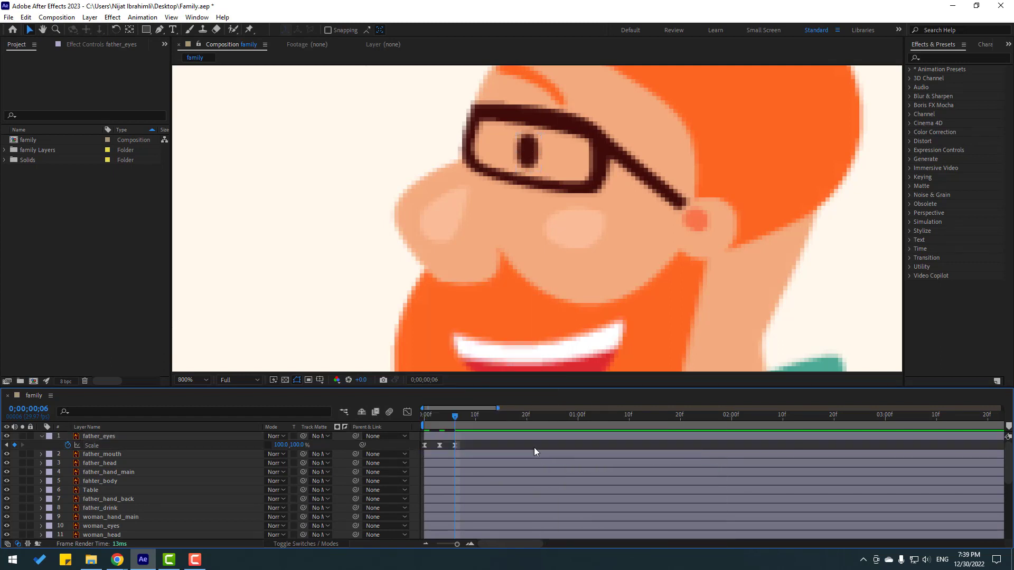
- End the work area at 0;00;07;00 and trim the composition to it
scroll(542, 450, down, 3)
scroll(542, 450, down, 5)
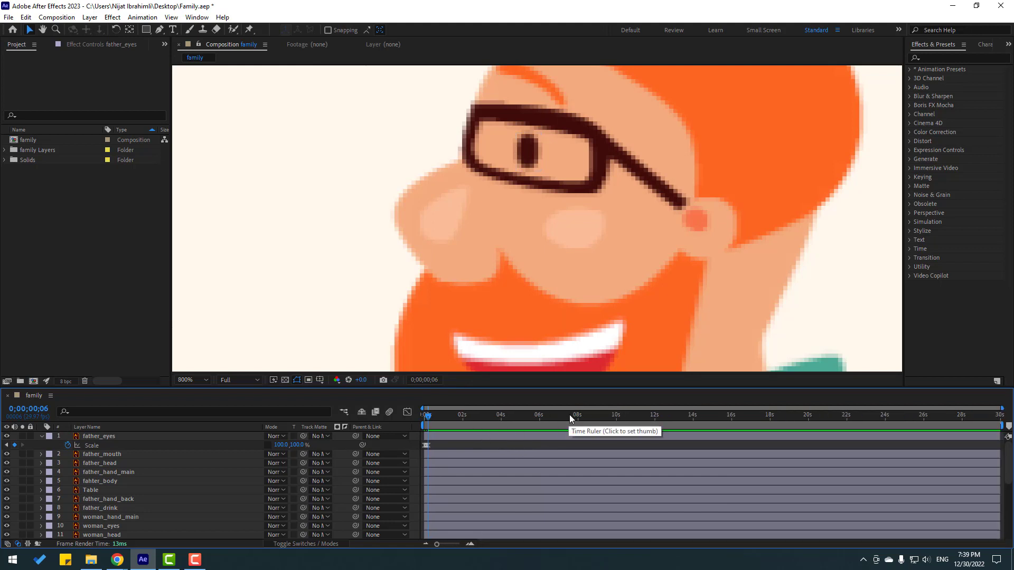
drag(576, 414, 554, 421)
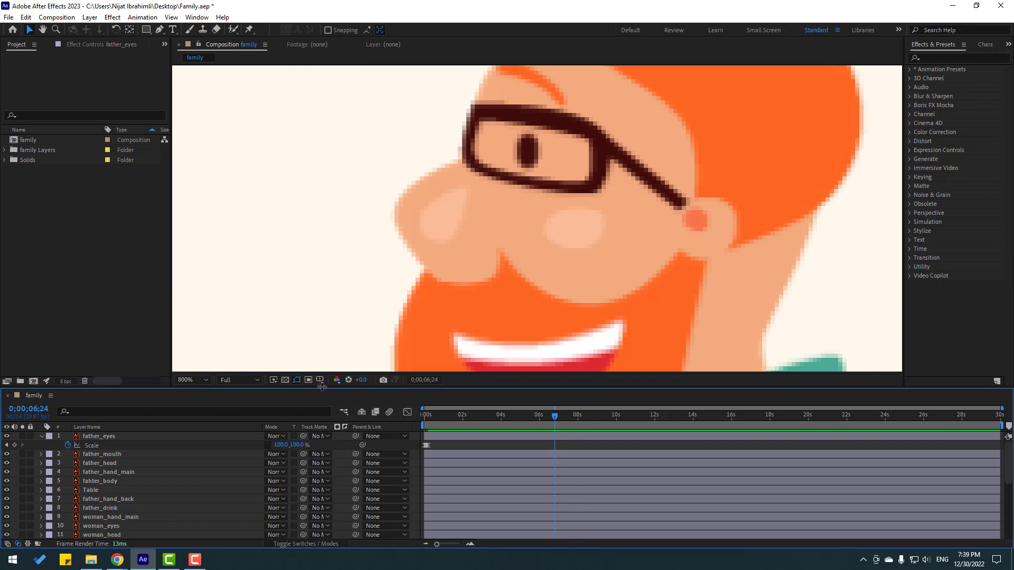
click(435, 380)
click(464, 271)
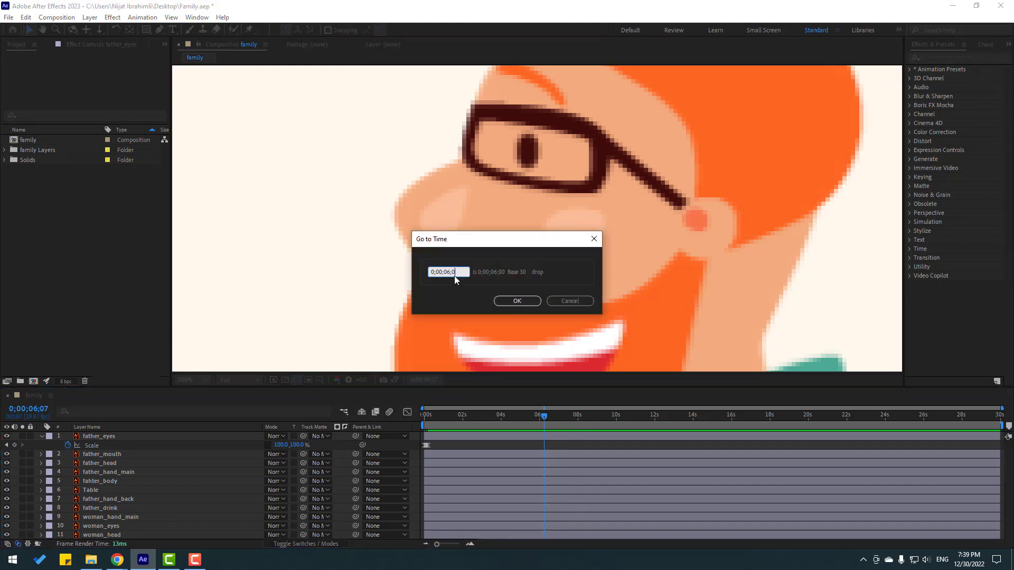
key(BackSpace)
text(7)
click(523, 302)
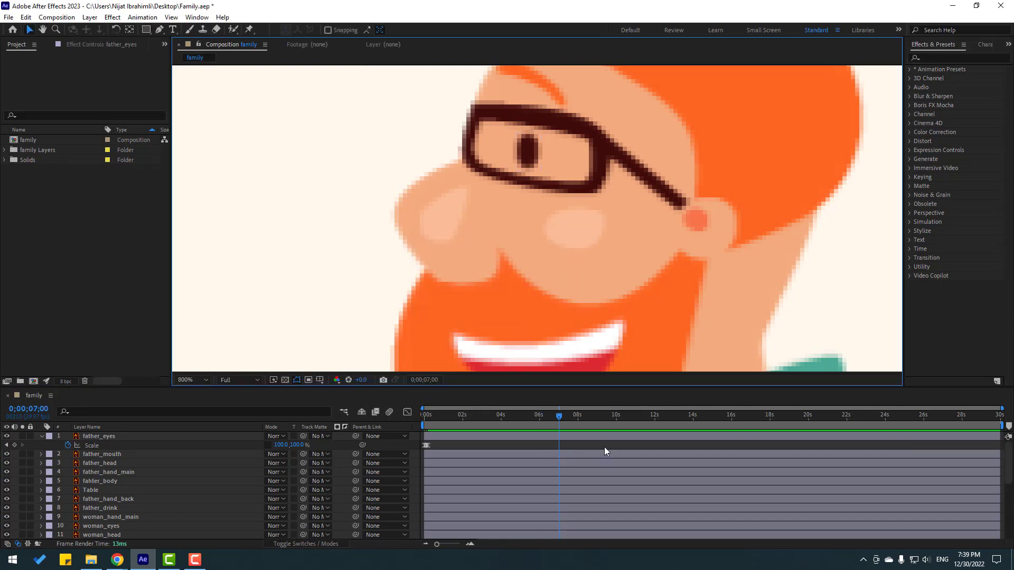
key(n)
right_click(522, 426)
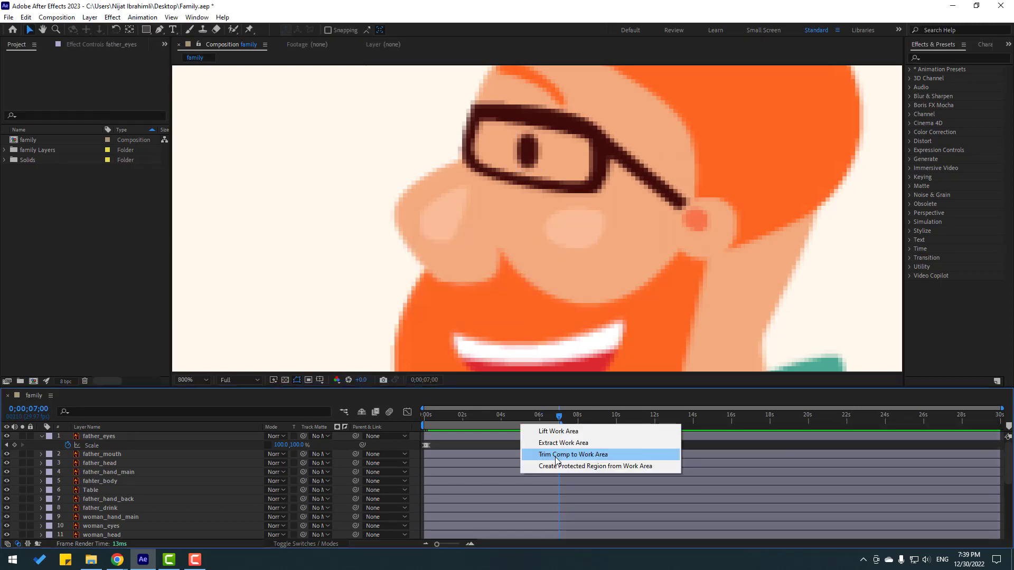
click(583, 461)
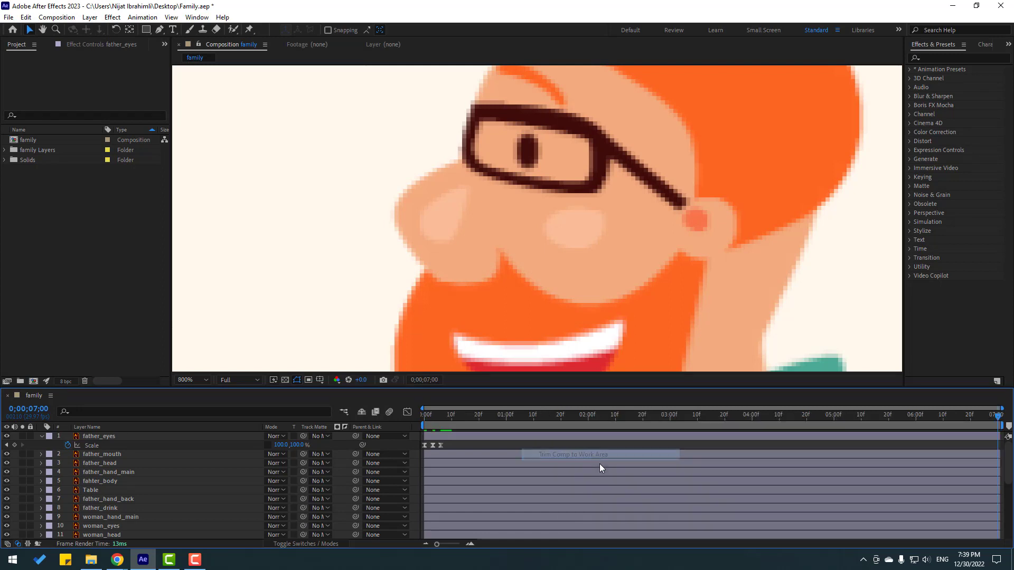
- Shift the father_eyes blink keyframes slightly later and paste copies at about 1;20, 3;06, 4;24 and 6;07, then collapse the layer
drag(983, 418, 817, 420)
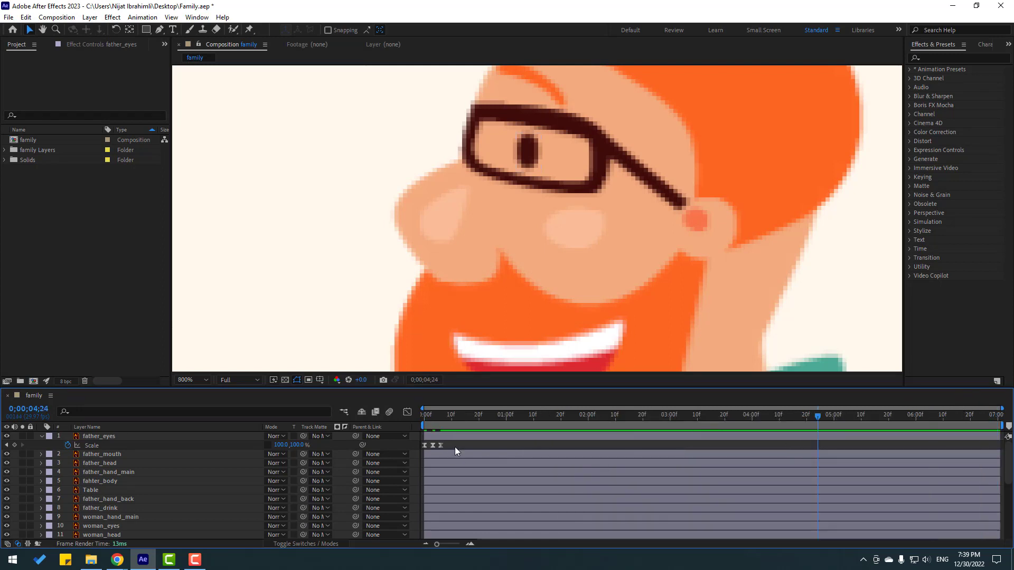
drag(454, 447, 560, 418)
key(ctrl+v)
click(683, 421)
key(ctrl+v)
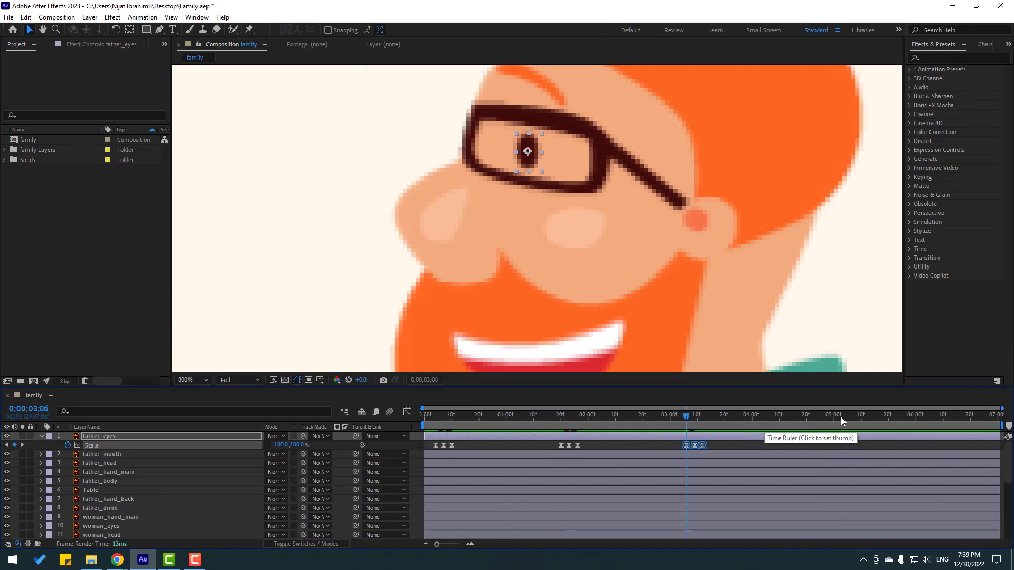
click(818, 415)
key(ctrl+v)
click(935, 417)
key(ctrl+v)
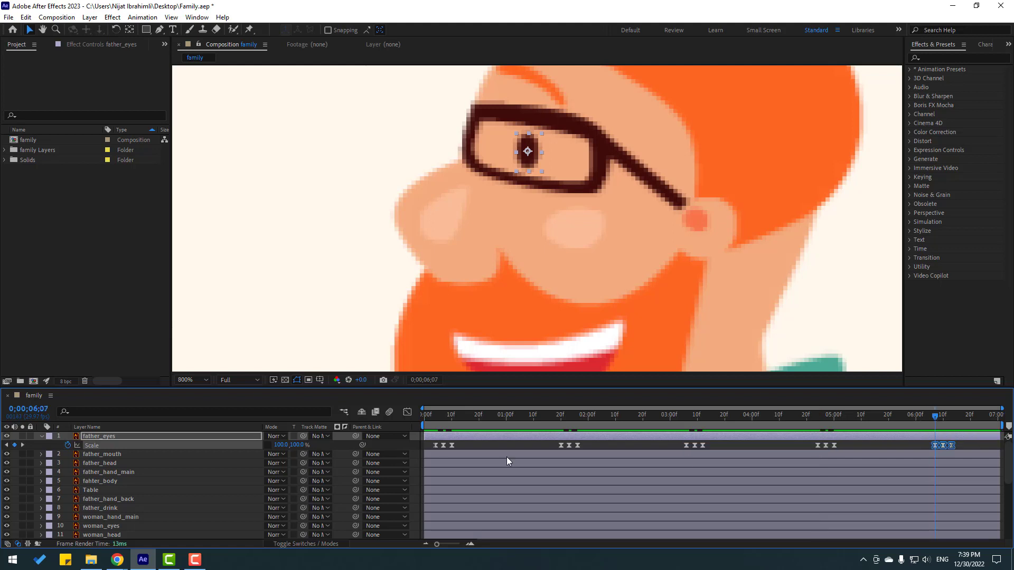
click(38, 435)
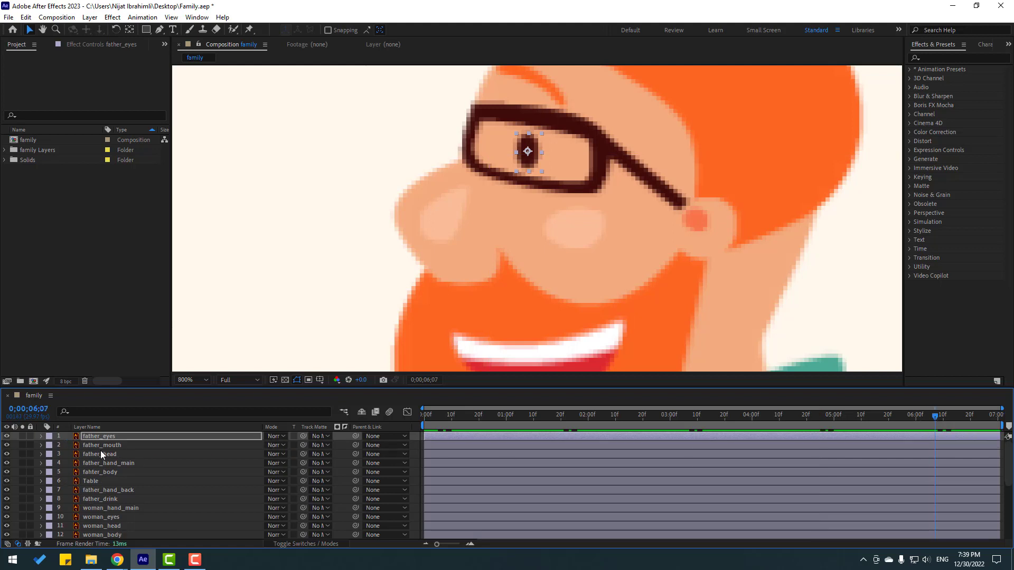
- Unlink the father_mouth layer's scale dimensions and add a Scale keyframe at 0;00;00;02
click(103, 445)
drag(519, 287, 489, 229)
key(s)
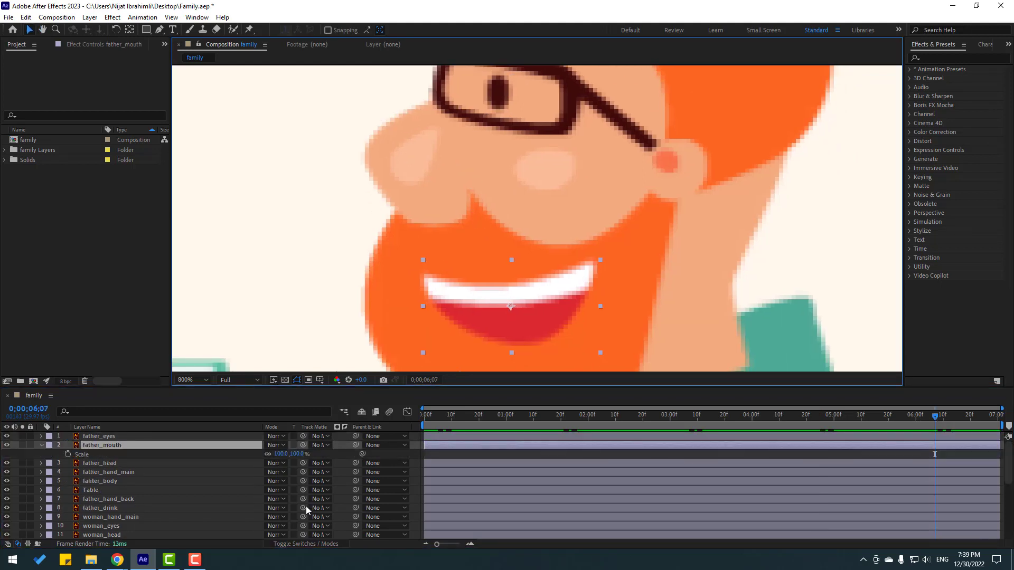
click(435, 420)
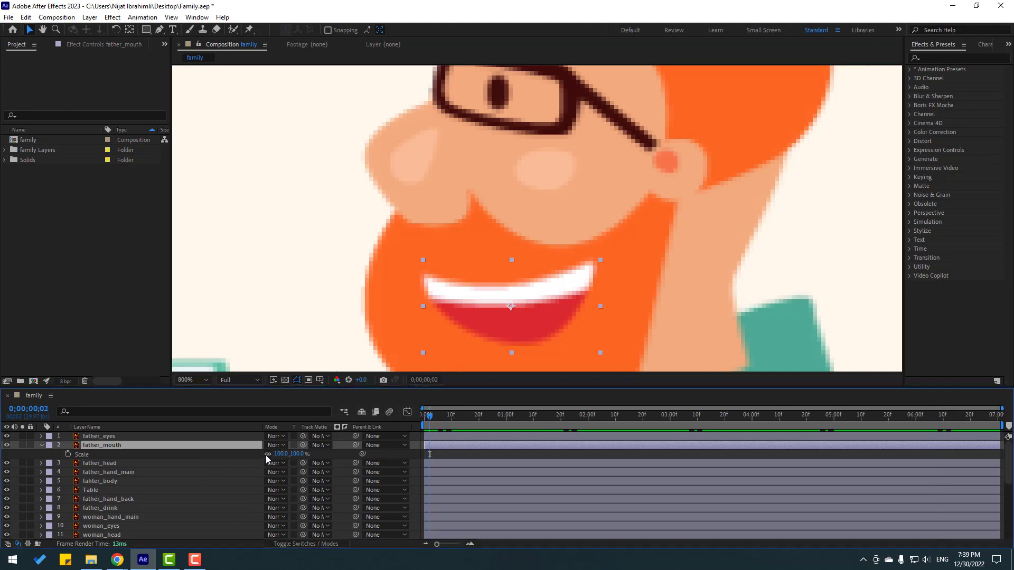
click(70, 454)
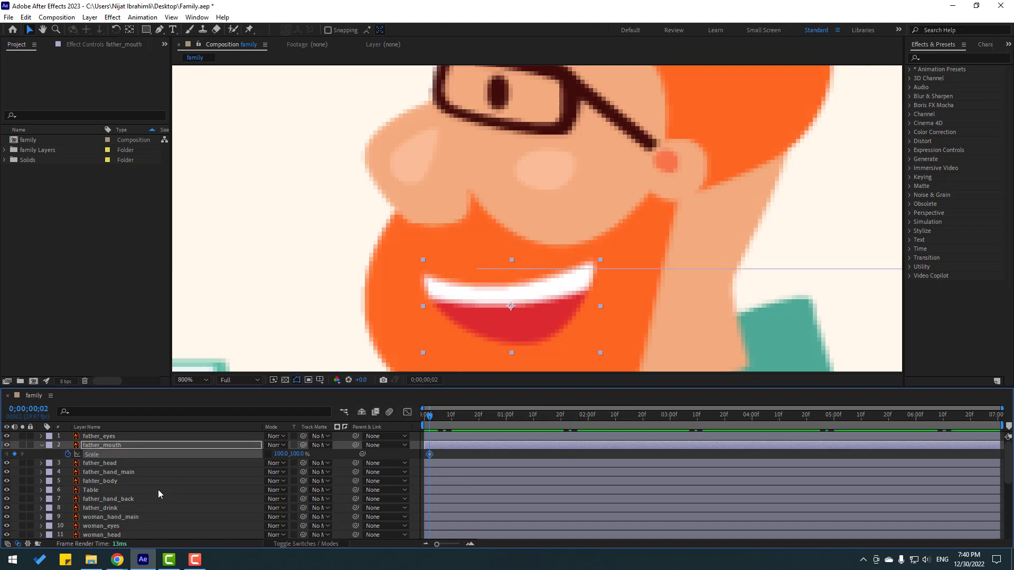
- Keyframe the father_mouth vertical scale at 46% at 0;00;00;08 and about 98% at 0;00;00;14
key(space)
click(299, 454)
text(46)
key(Return)
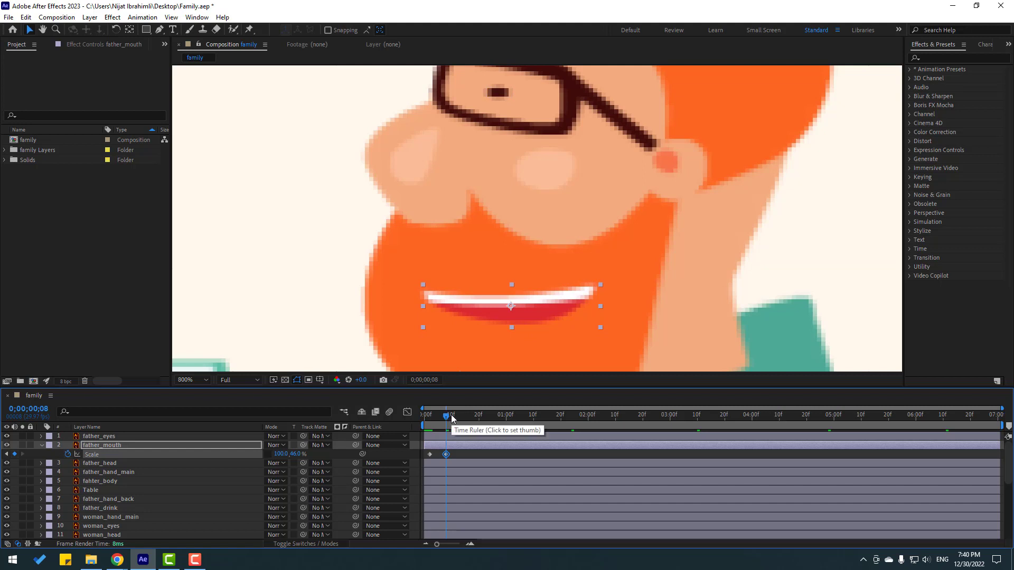
key(space)
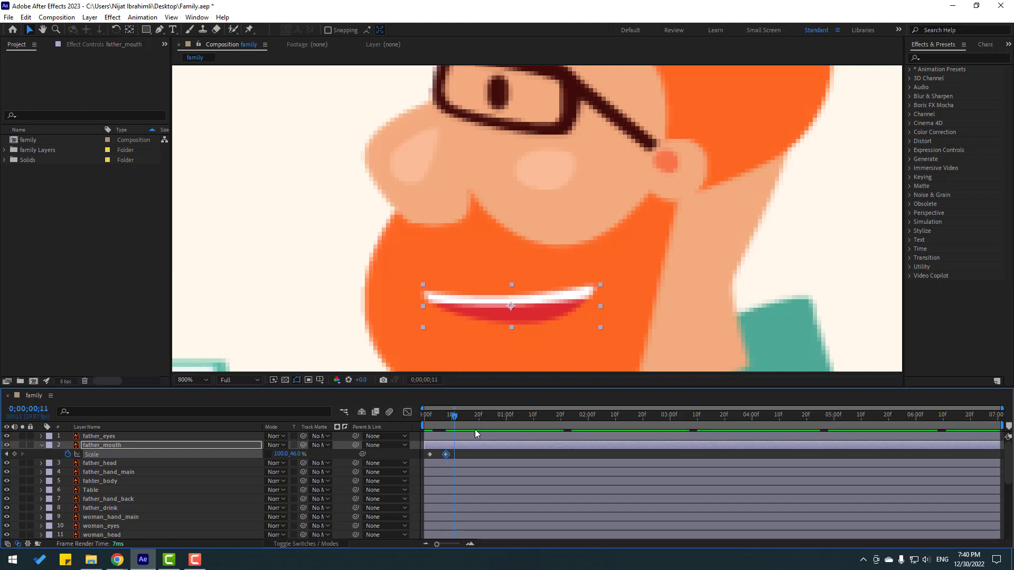
drag(297, 458, 326, 459)
- Apply Easy Ease to the three father_mouth Scale keyframes and shift them about one frame earlier
drag(468, 454, 428, 452)
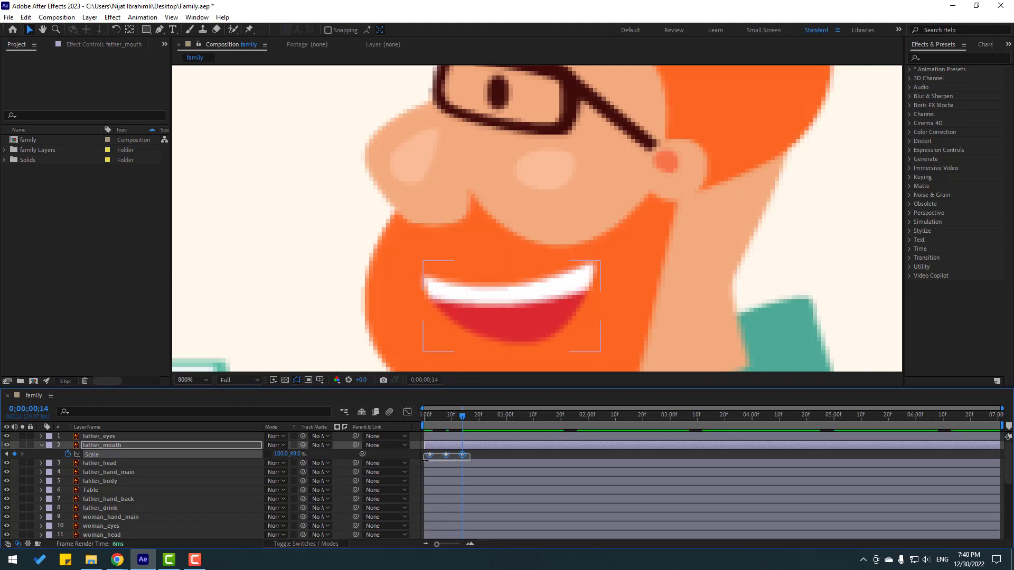
right_click(430, 455)
mouse_move(441, 447)
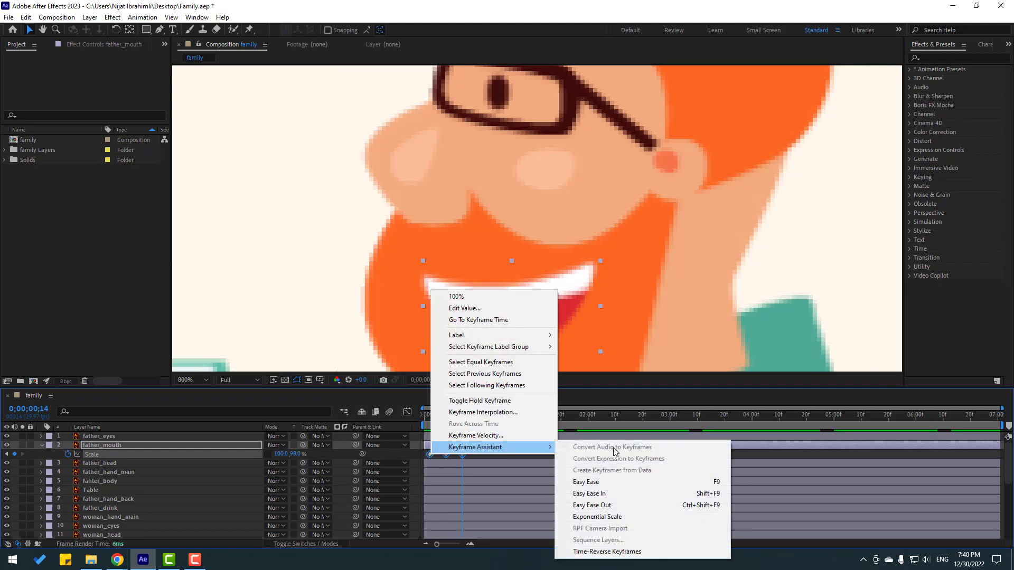
click(622, 481)
scroll(599, 283, down, 3)
scroll(572, 296, up, 2)
click(485, 455)
drag(484, 454, 413, 464)
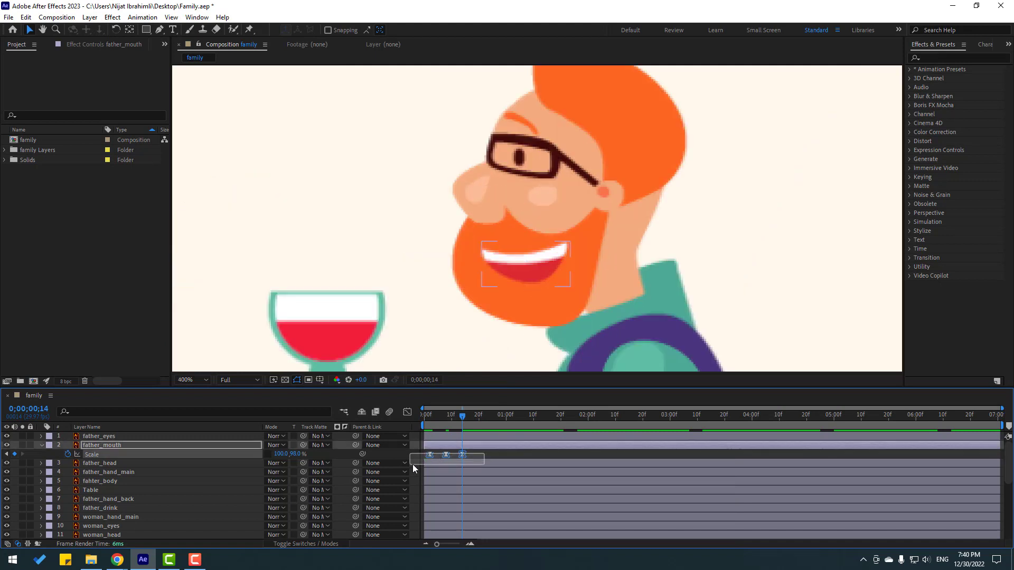
click(473, 455)
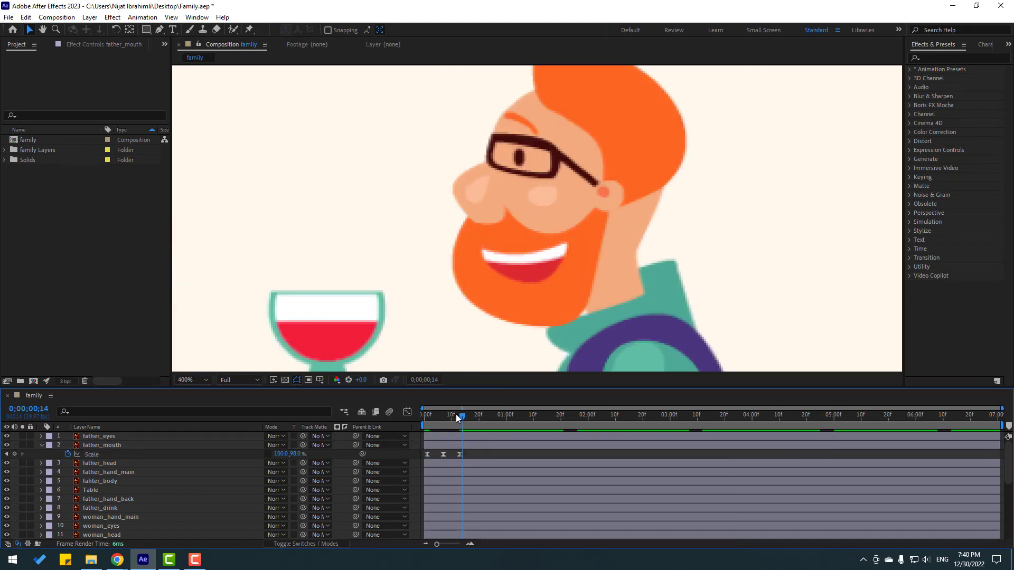
- Add the expression loopOutDuration(type = "cycle", duration = 0) to the father_mouth layer's Scale
drag(455, 414, 407, 436)
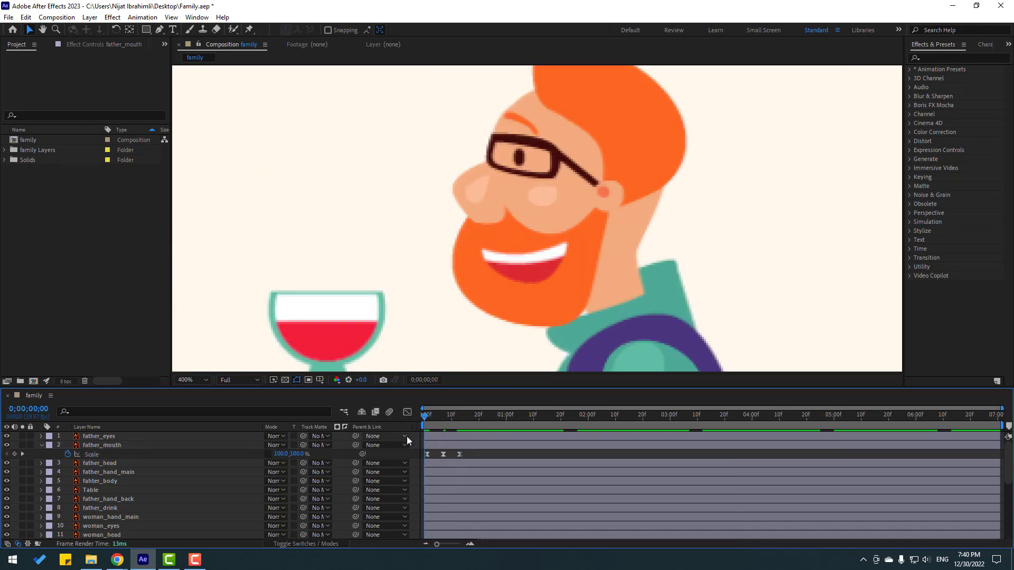
alt+click(67, 454)
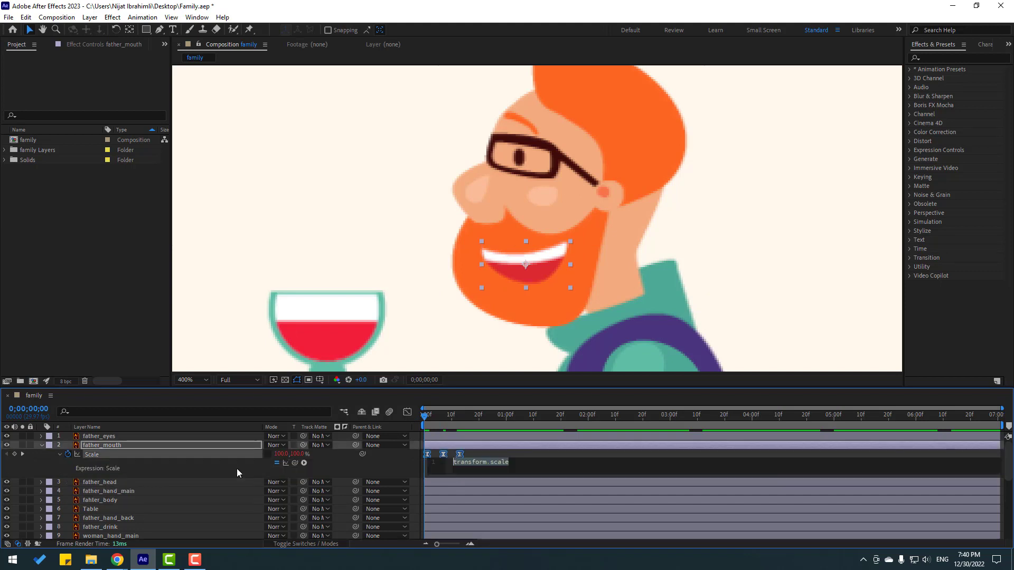
click(303, 463)
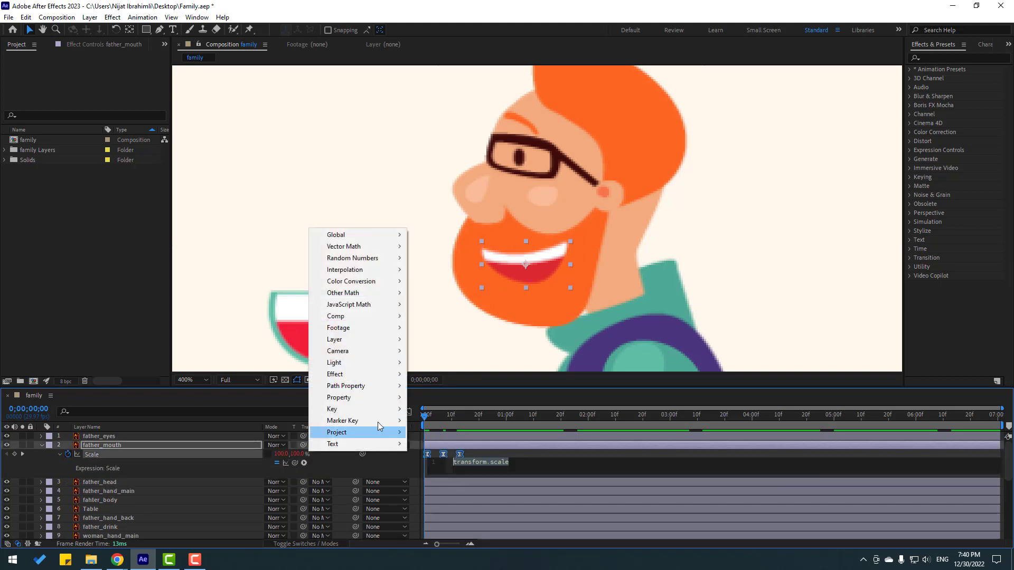
mouse_move(374, 397)
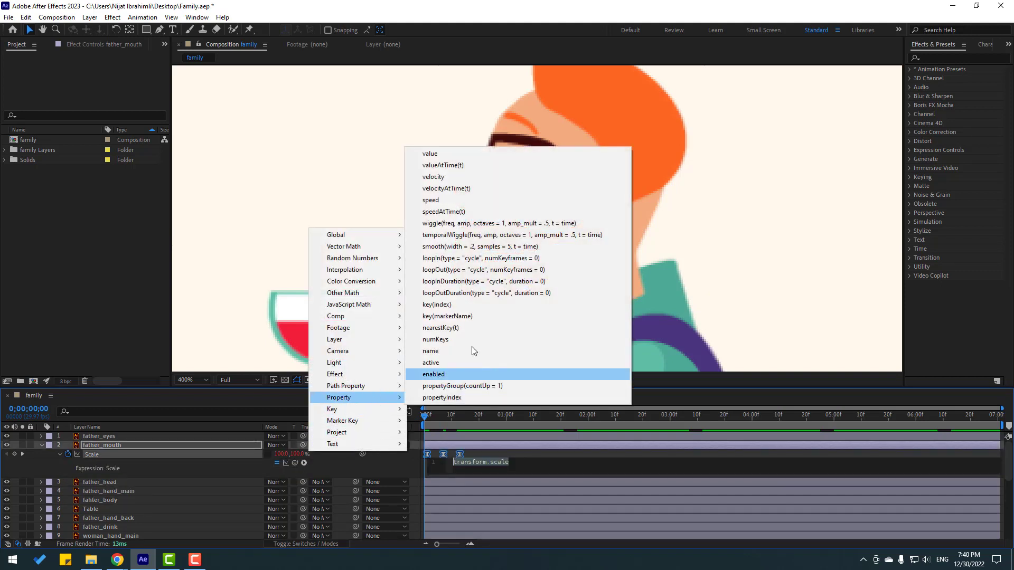
click(497, 294)
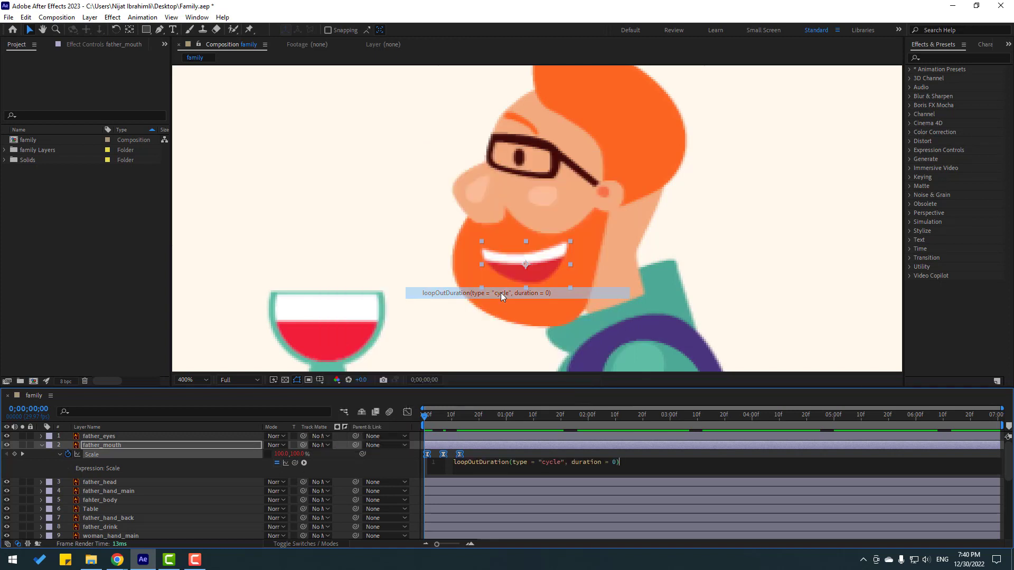
click(610, 451)
- Preview the animation, checking the whole scene and the father's eye and mouth movement
key(space)
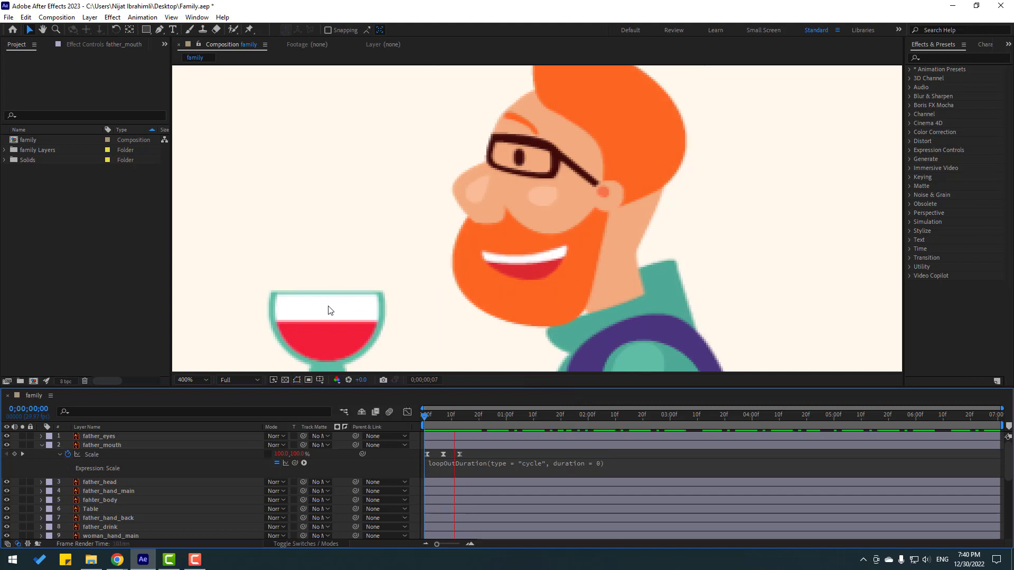
scroll(372, 264, down, 2)
scroll(376, 264, down, 4)
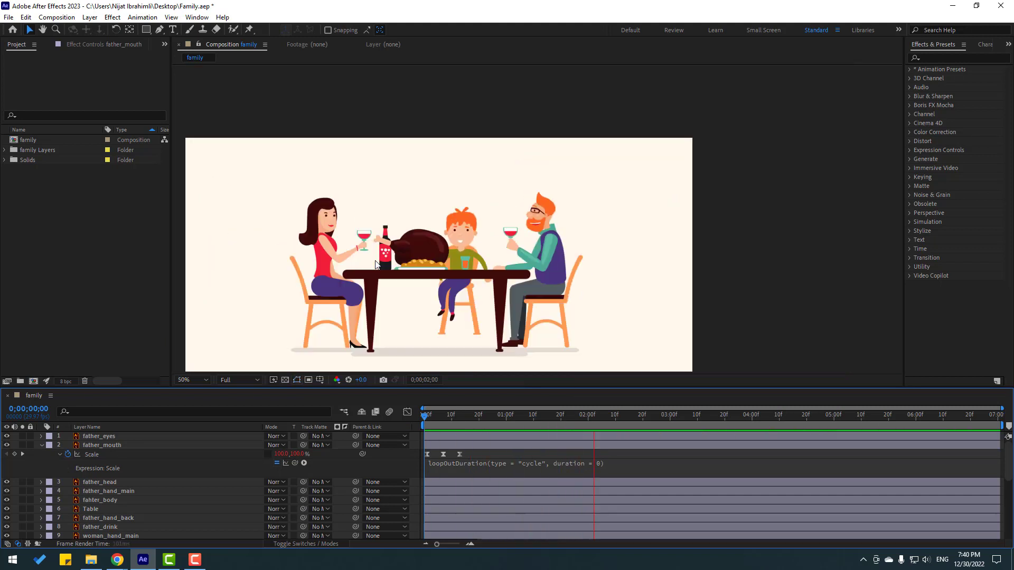
scroll(540, 235, up, 4)
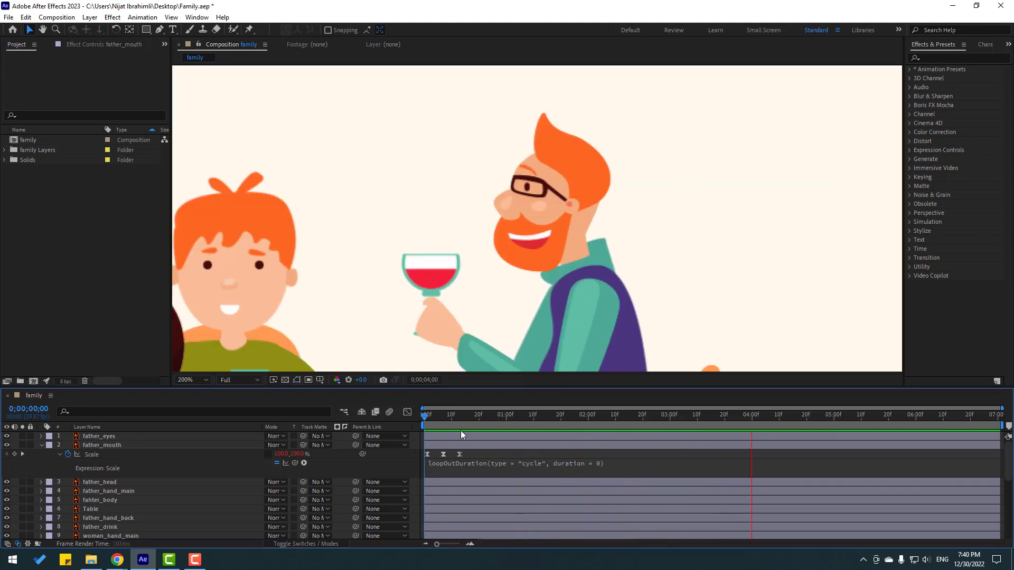
- Collapse the father_mouth layer and parent father_eyes and father_mouth to father_head
click(42, 445)
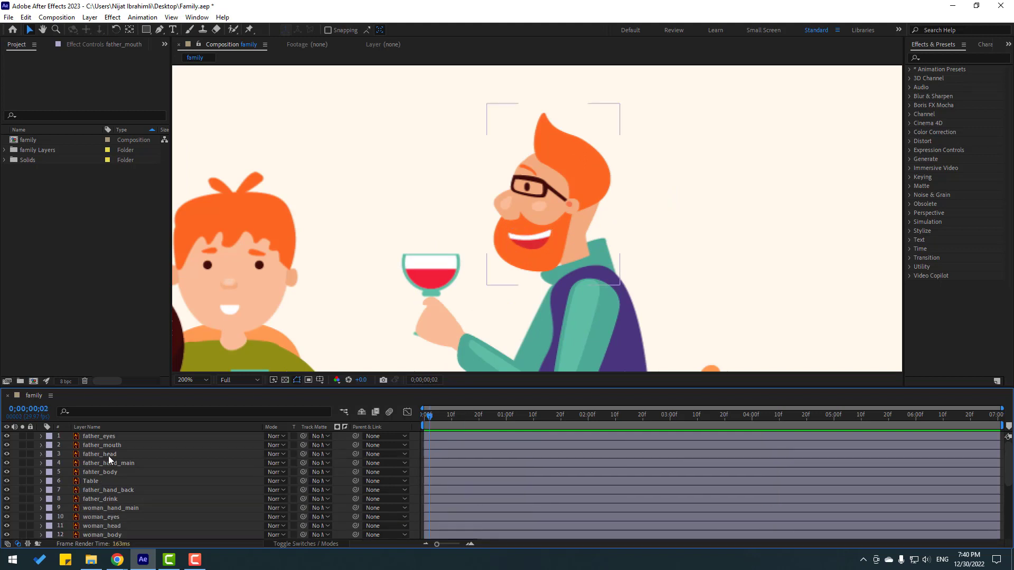
click(134, 445)
shift+click(110, 435)
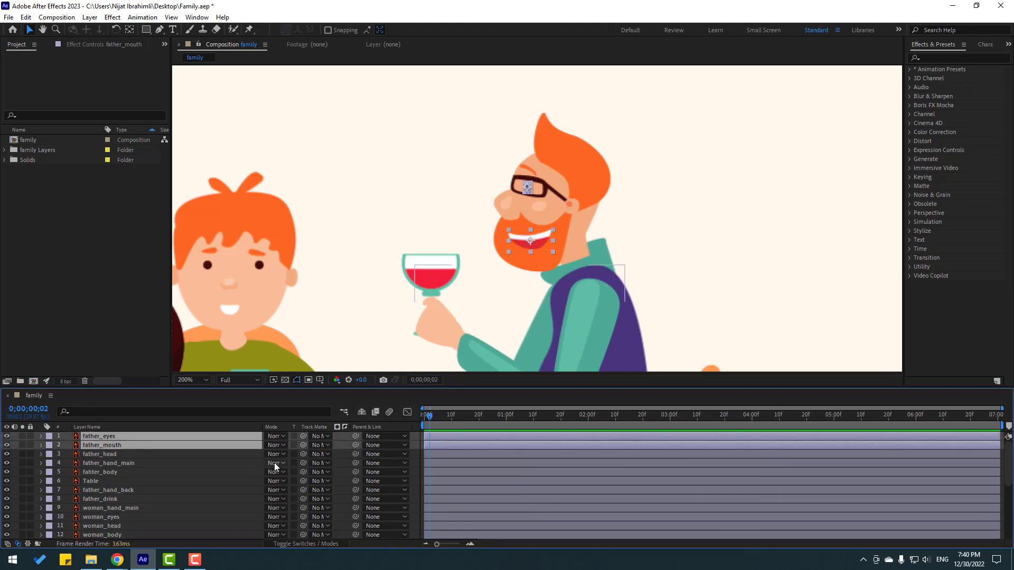
drag(354, 436, 106, 455)
- Solo the father_head layer and move its anchor point to the neck behind the beard
click(108, 454)
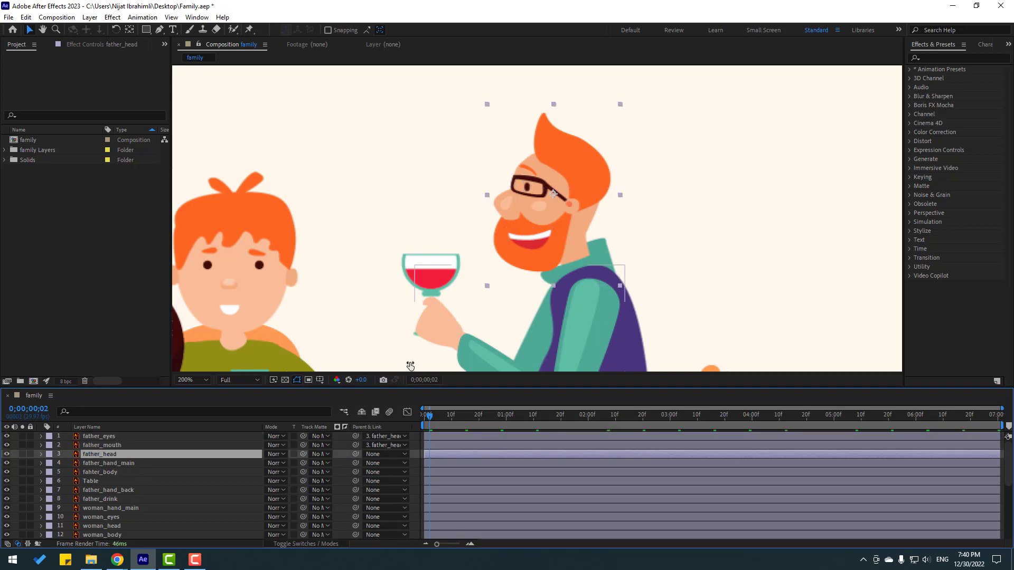
click(23, 454)
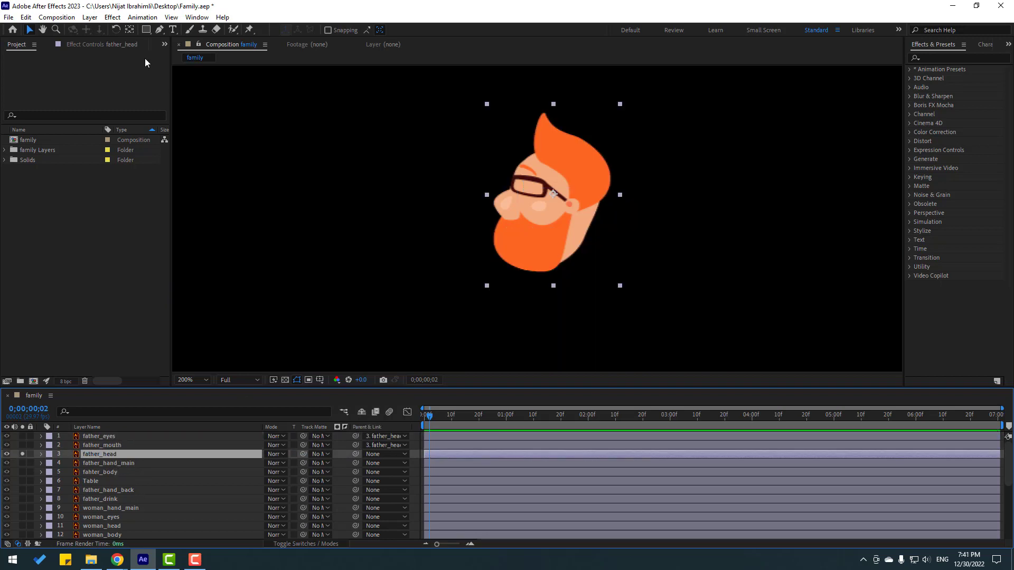
click(130, 29)
drag(553, 194, 580, 235)
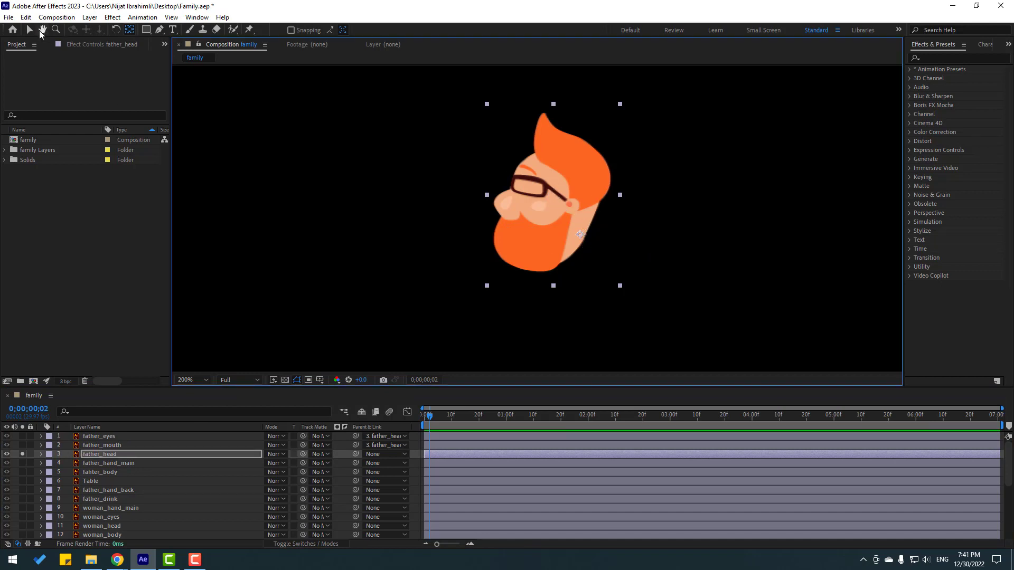
- Turn off solo for the father_head layer and parent it to fahter_body
click(30, 30)
click(22, 454)
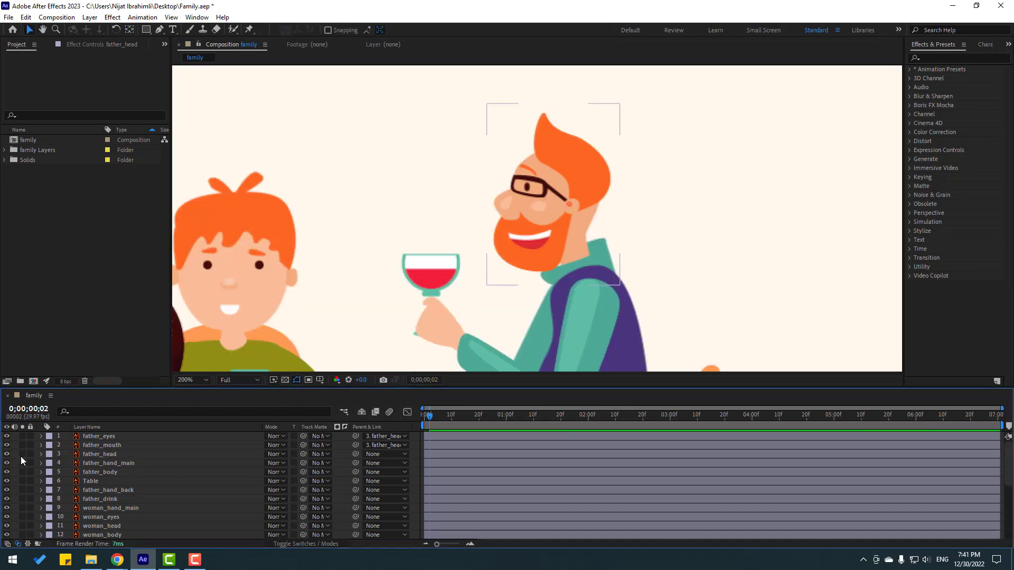
click(175, 454)
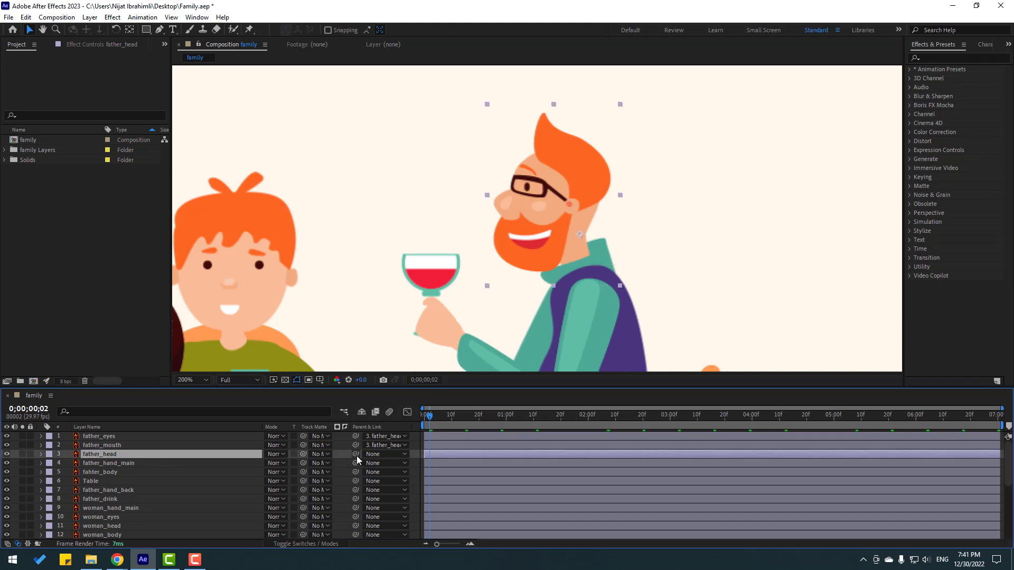
drag(356, 455, 103, 472)
- Reveal father_head's Rotation and try turning the head about its neck pivot, undoing the change
key(r)
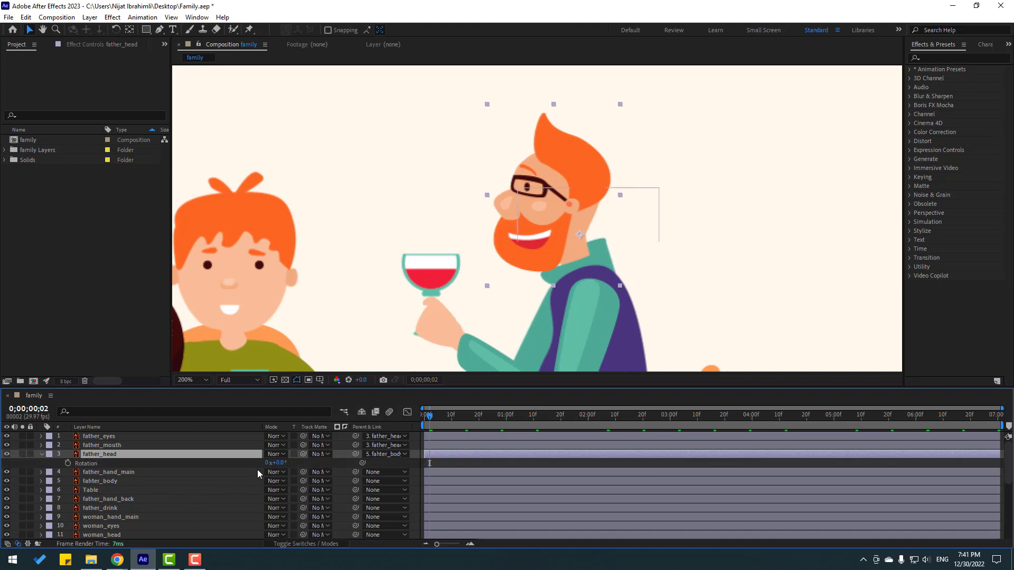
drag(282, 463, 278, 463)
key(ctrl+z)
- Save the project and add the expression wiggle(1,7) to father_head's Rotation
drag(438, 417, 419, 420)
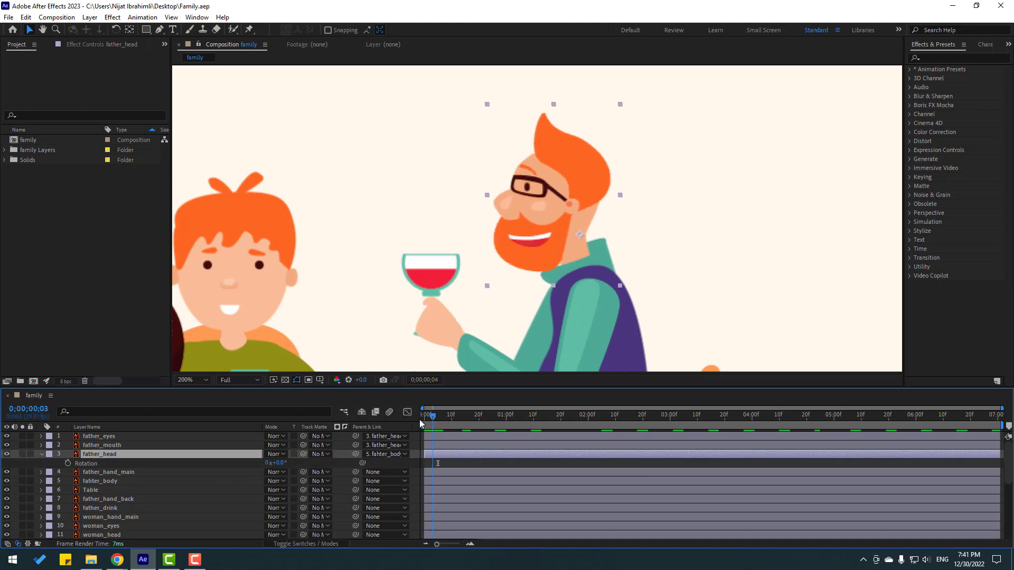
key(ctrl+s)
alt+click(68, 463)
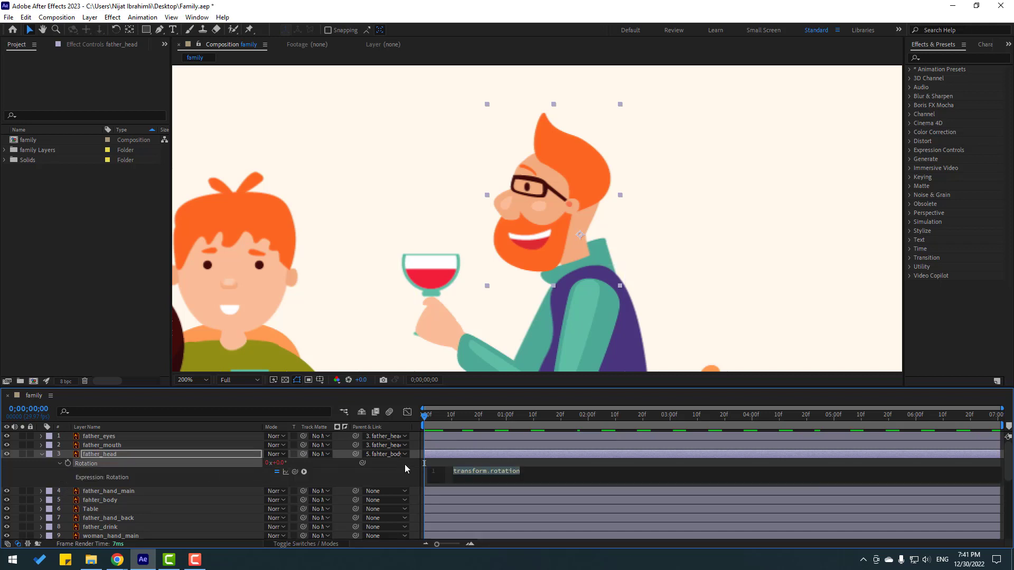
text(wigg)
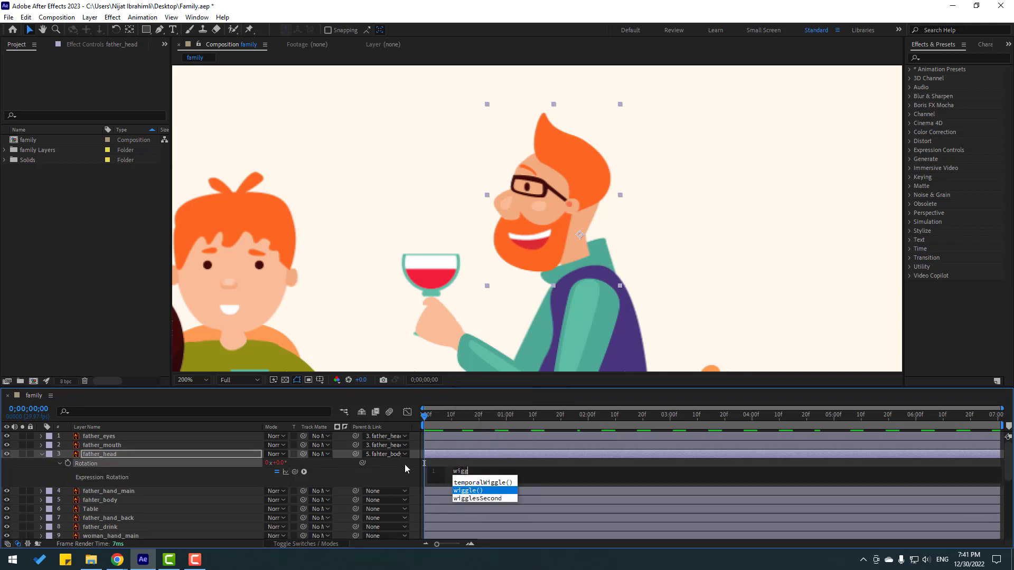
text(le )
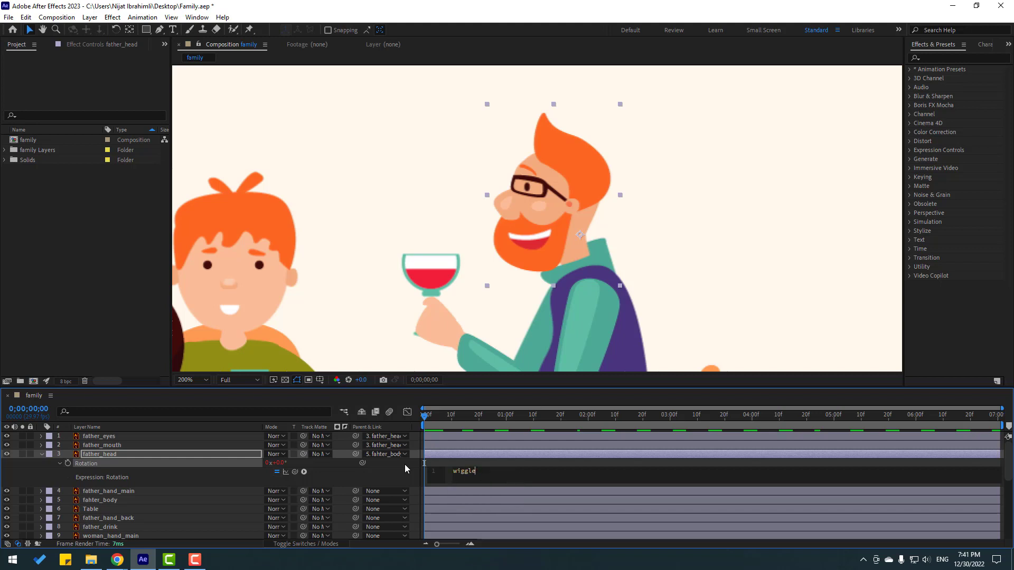
text((1,7)
click(471, 459)
- Preview the father's head movement and collapse the father_head layer
key(space)
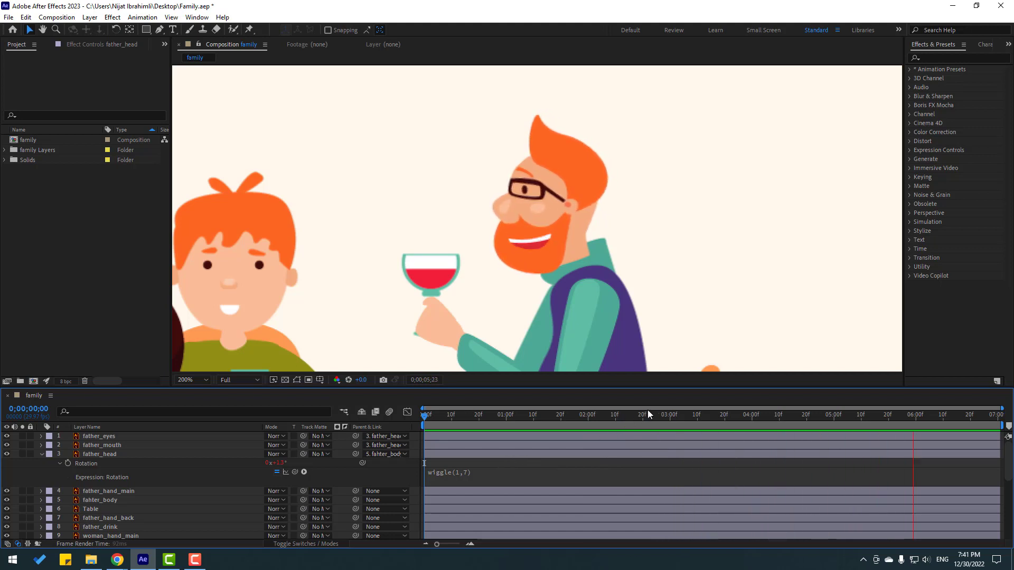
key(space)
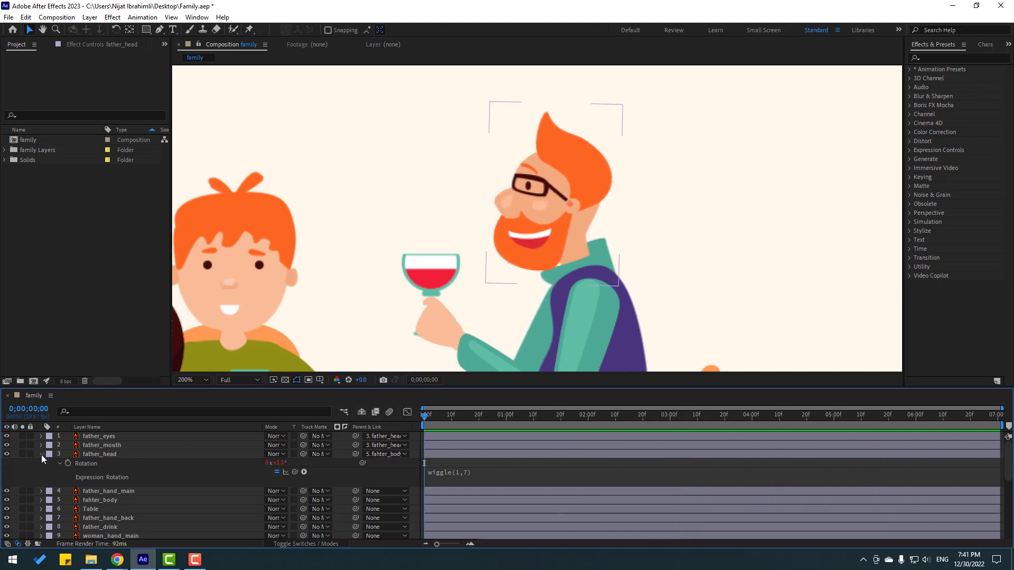
click(42, 454)
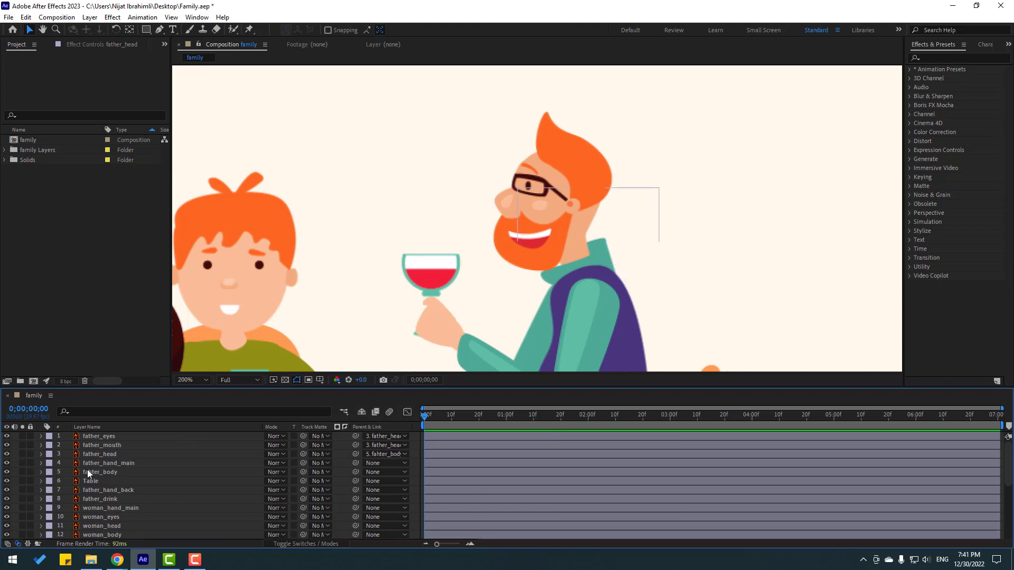
- Move the father_hand_main layer's anchor point to the shoulder at the upper end of the sleeve
click(121, 462)
key(space)
drag(457, 299, 365, 177)
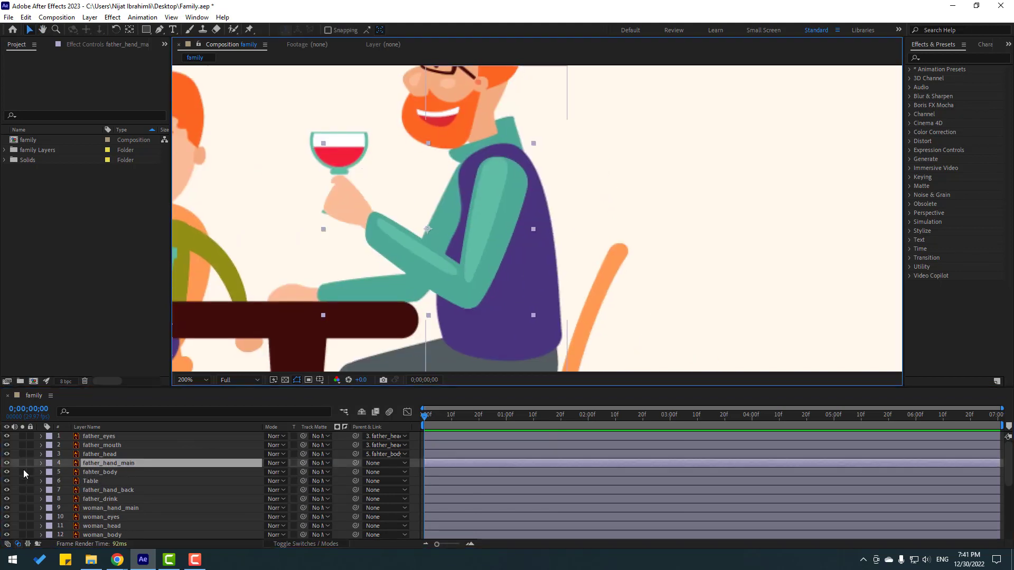
click(23, 463)
click(23, 463)
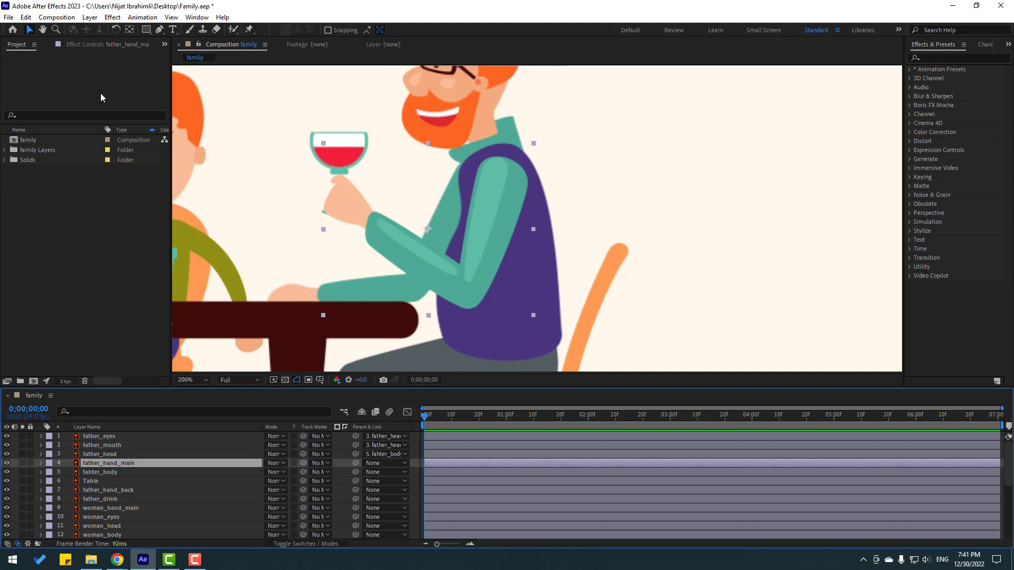
click(129, 30)
drag(428, 229, 466, 213)
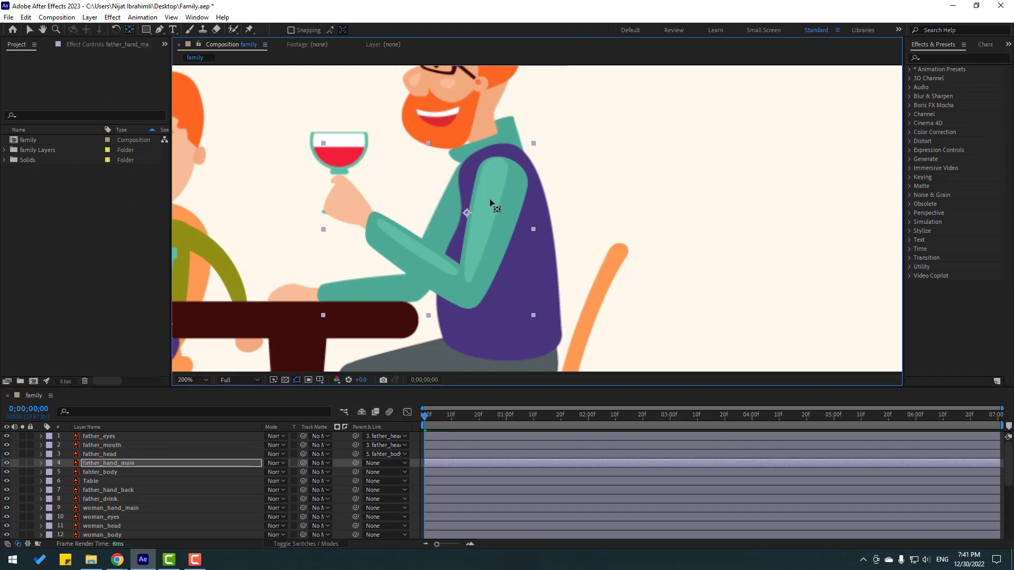
click(29, 30)
- Add the expression wiggle(1,6) to father_hand_main's Rotation
click(432, 414)
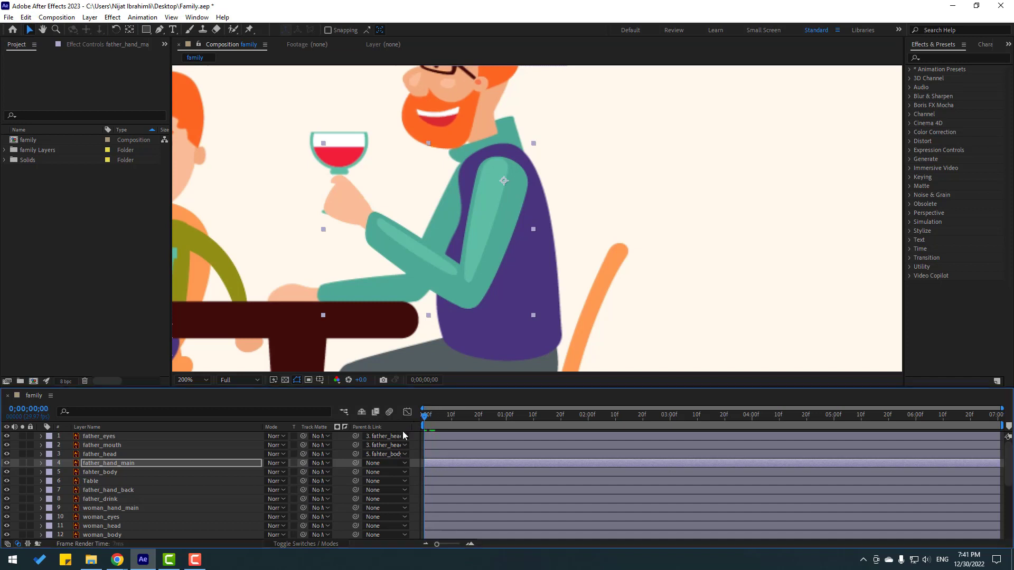
key(r)
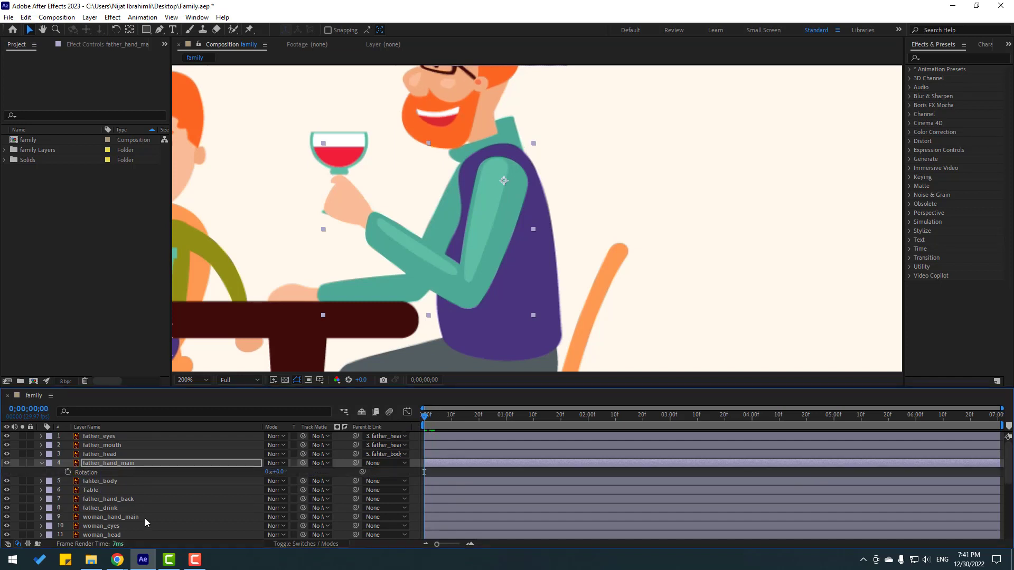
alt+click(68, 472)
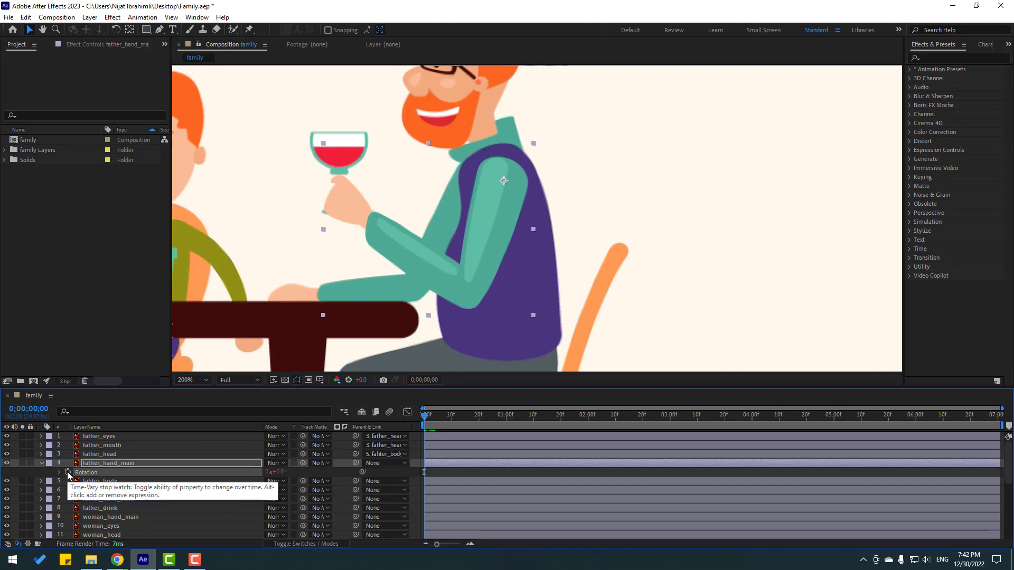
text(wiggle())
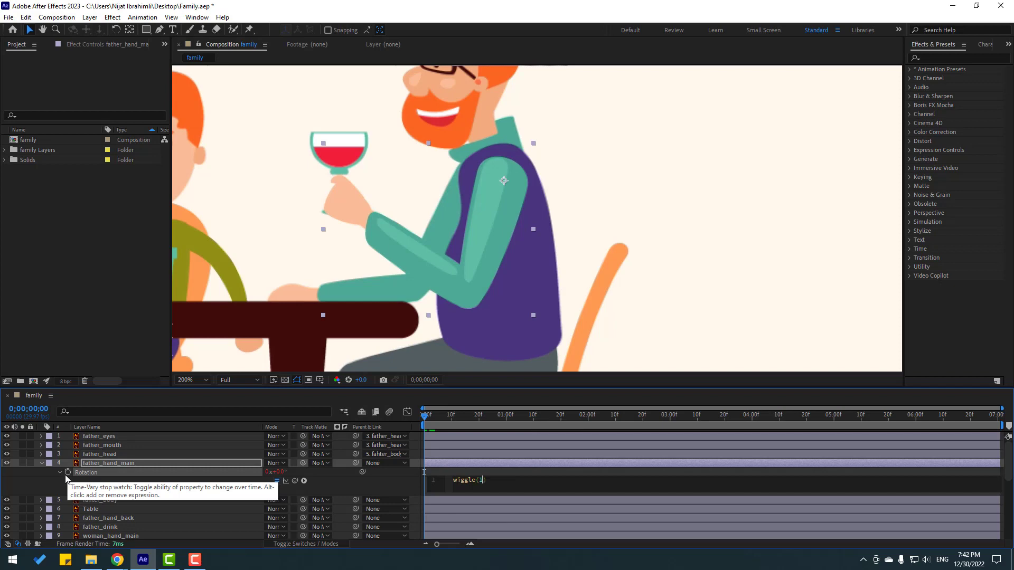
click(454, 472)
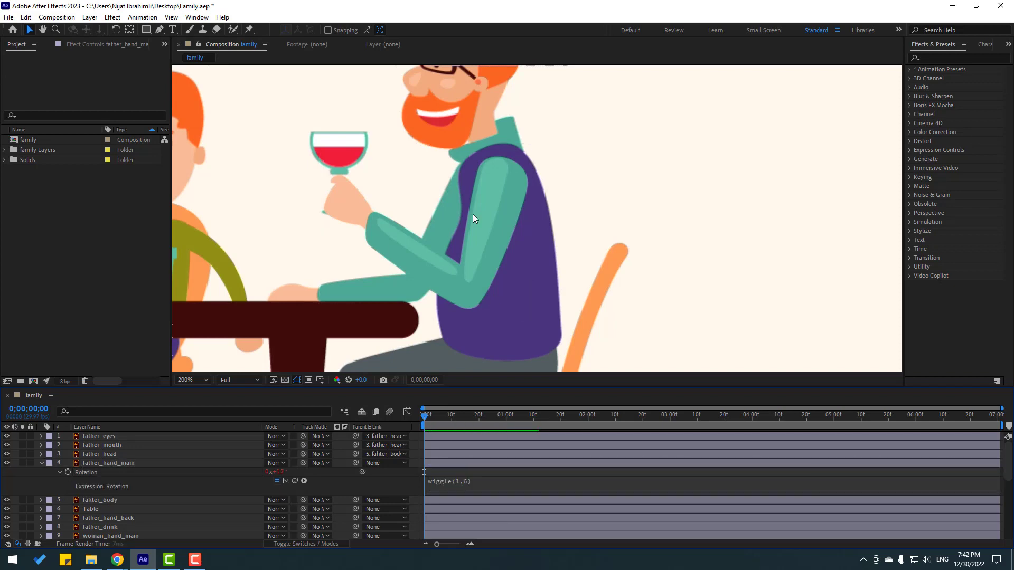
- Preview the movement of the father's front arm in the scene and collapse the father_hand_main layer
scroll(473, 214, down, 1)
key(space)
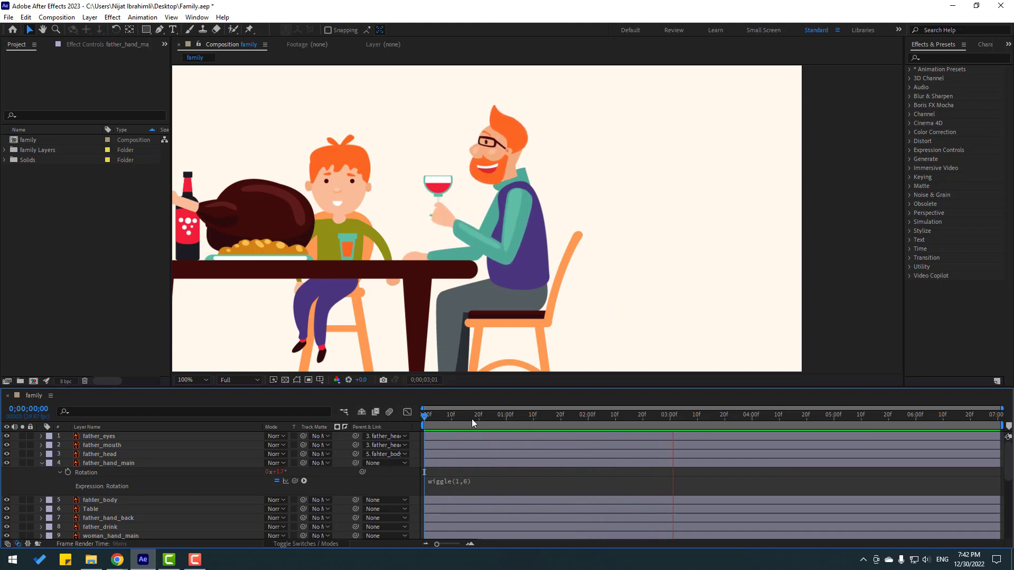
click(443, 183)
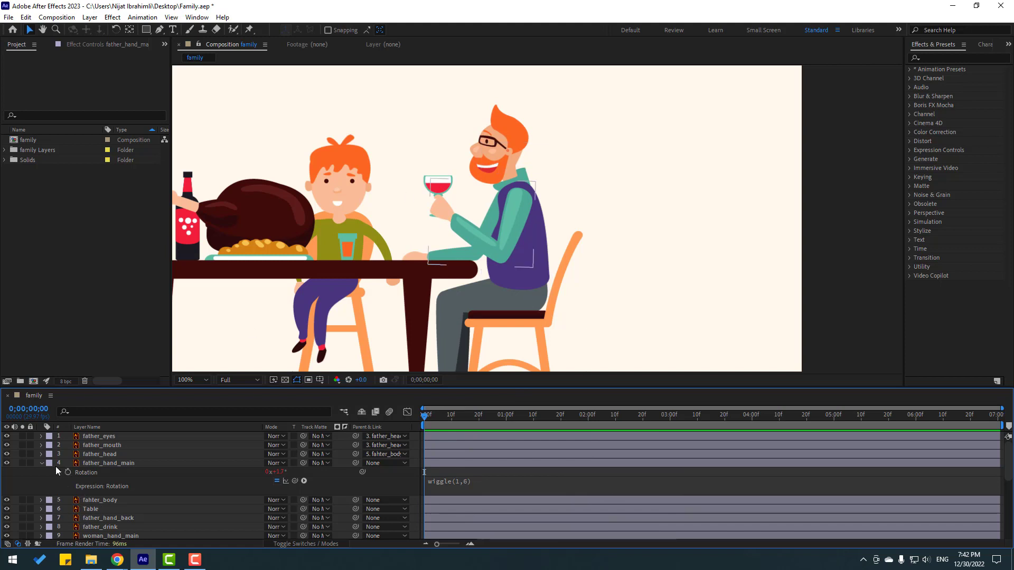
click(41, 463)
- Parent the father_drink layer to father_hand_main and scrub the timeline to check the glass
scroll(137, 517, down, 4)
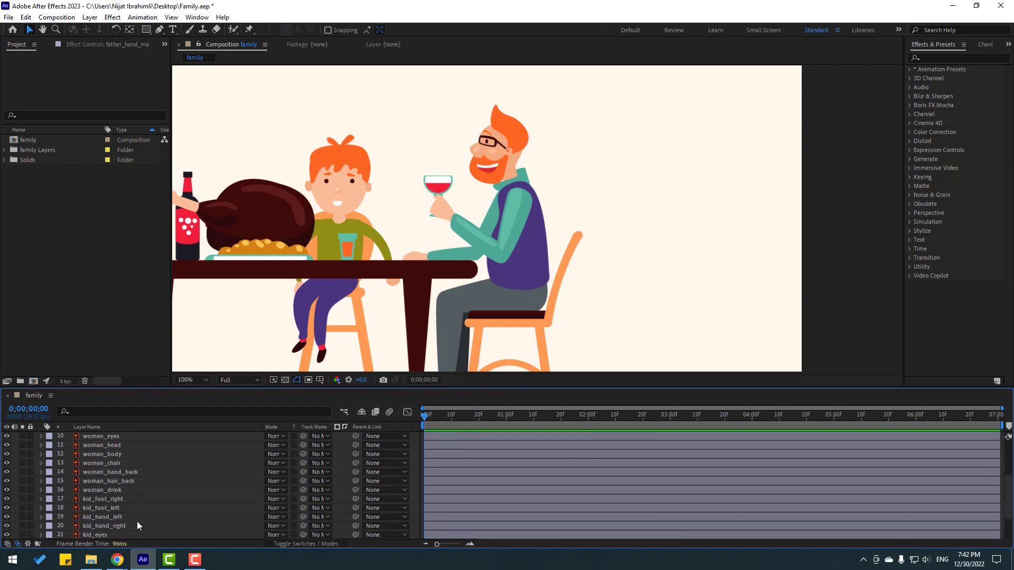
scroll(137, 522, up, 3)
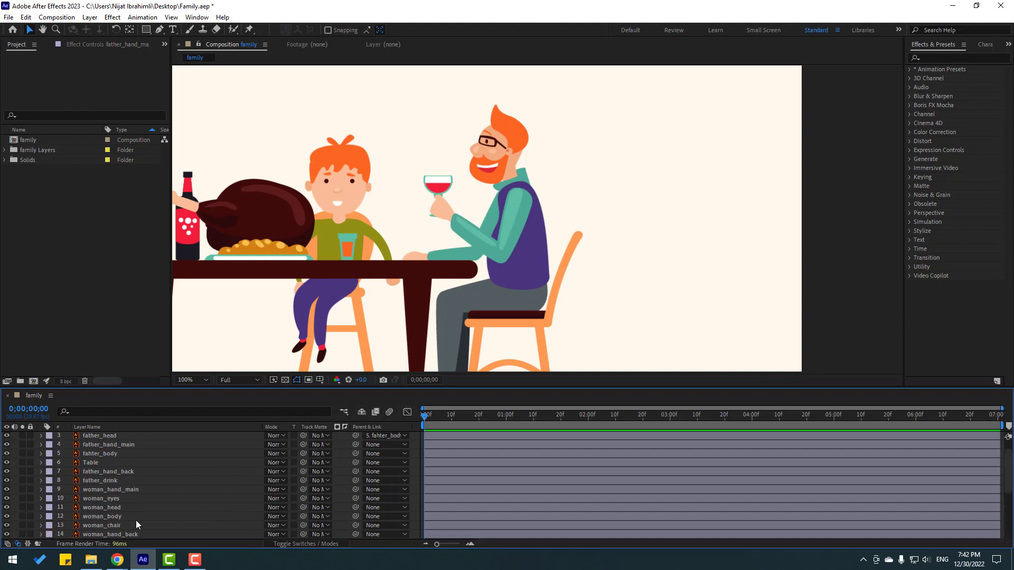
click(103, 482)
scroll(108, 490, up, 1)
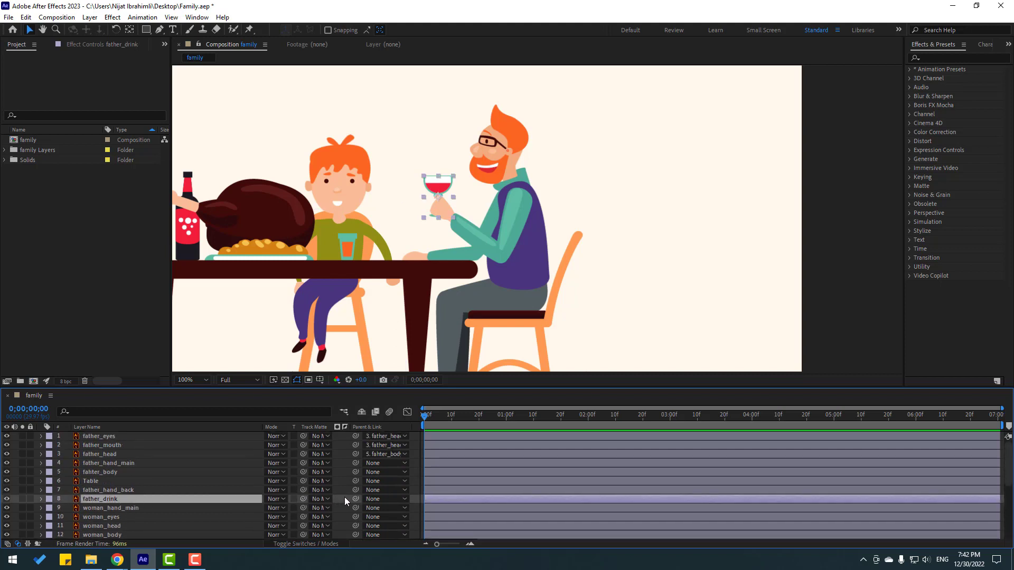
drag(356, 499, 132, 464)
drag(435, 414, 324, 399)
- Identify the Table layer by toggling its visibility, and lock it
click(86, 481)
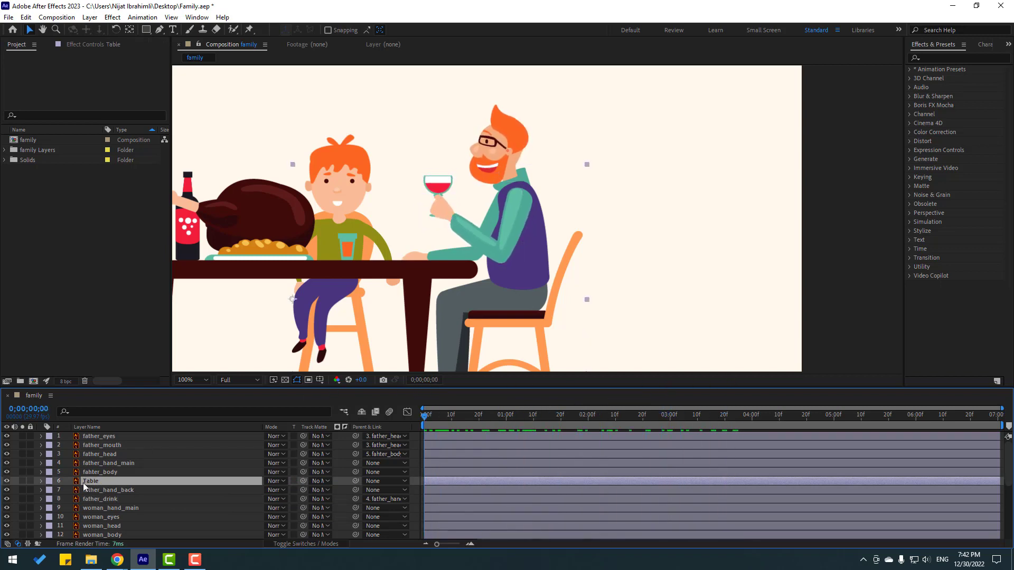
scroll(445, 286, down, 2)
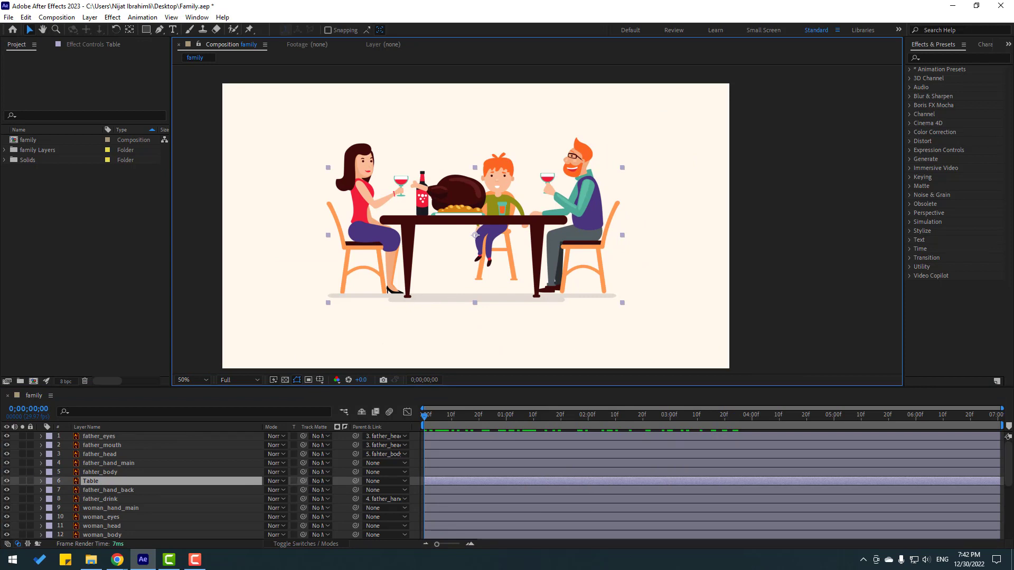
click(7, 481)
click(7, 481)
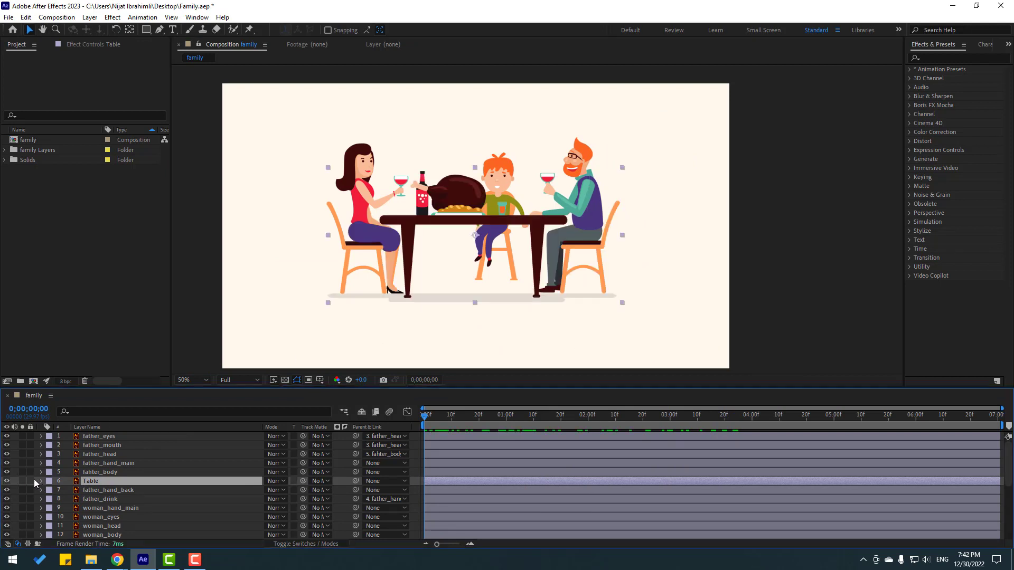
click(30, 481)
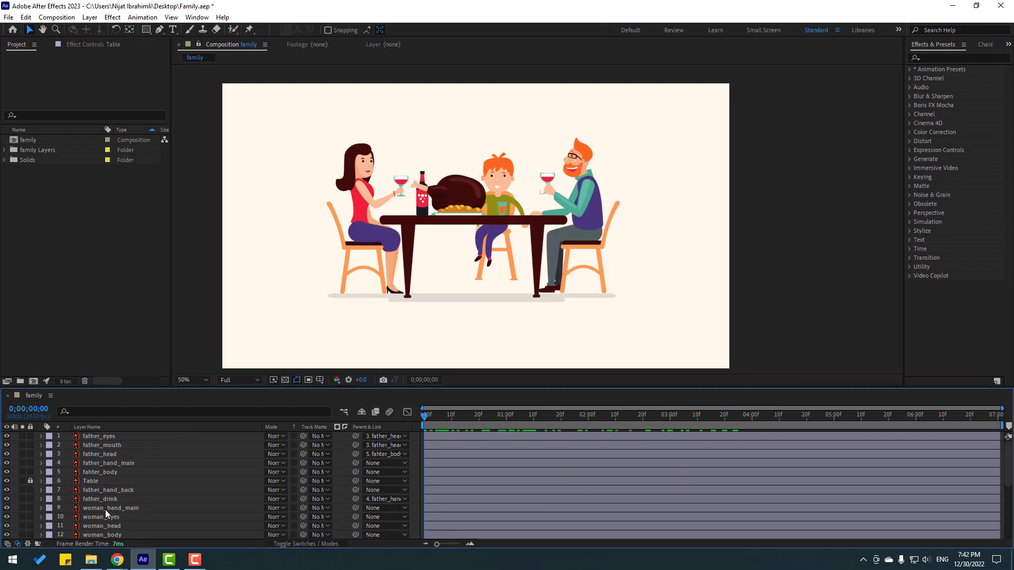
- Solo the father_hand_back layer and move its anchor point to the shoulder at the upper end of the sleeve
click(125, 490)
scroll(634, 212, up, 2)
scroll(635, 212, up, 2)
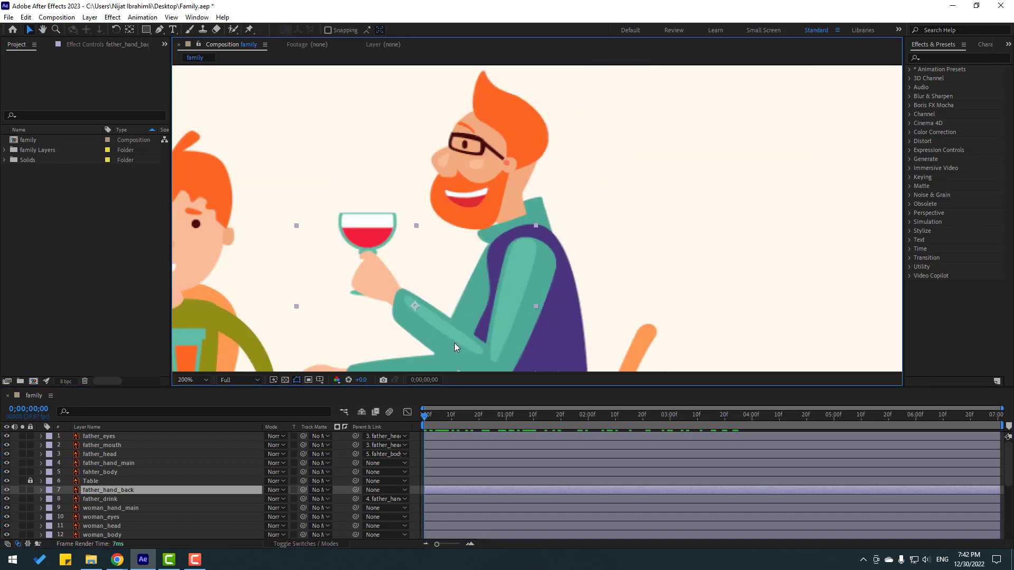
drag(515, 252, 507, 157)
click(130, 30)
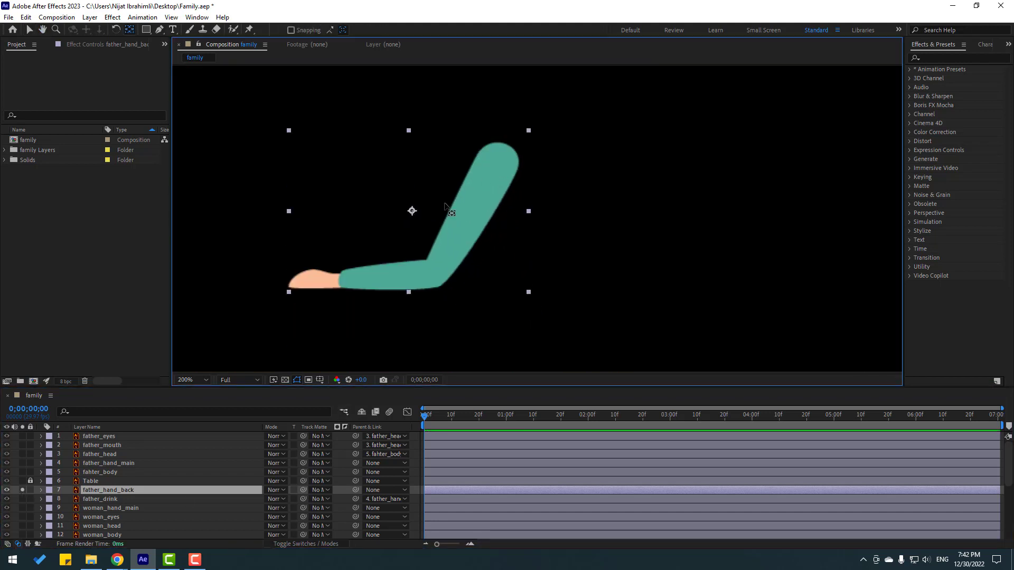
drag(407, 210, 497, 159)
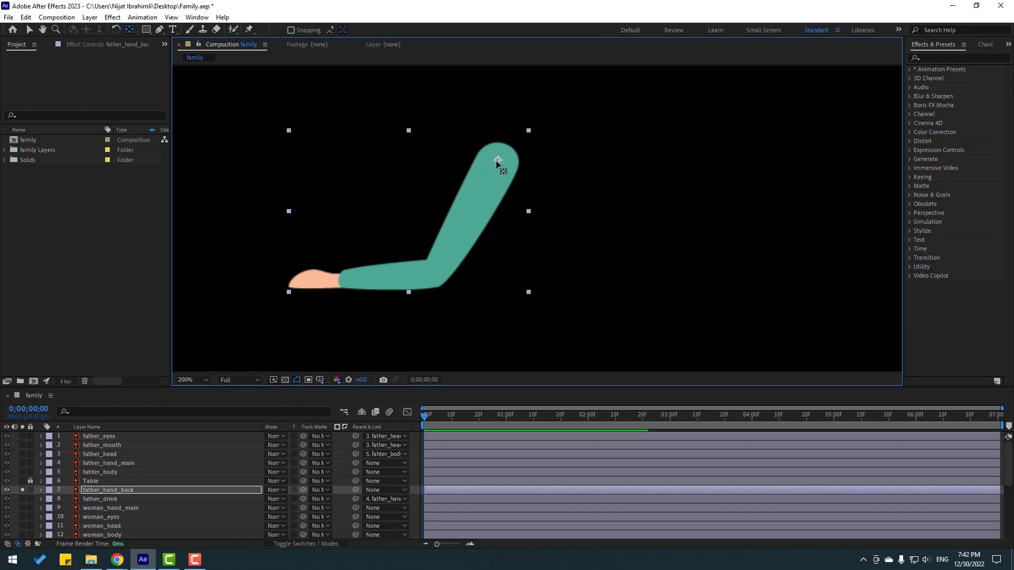
click(30, 31)
- Add the expression wiggle(1,3) to father_hand_back's Rotation and preview the back arm
click(432, 414)
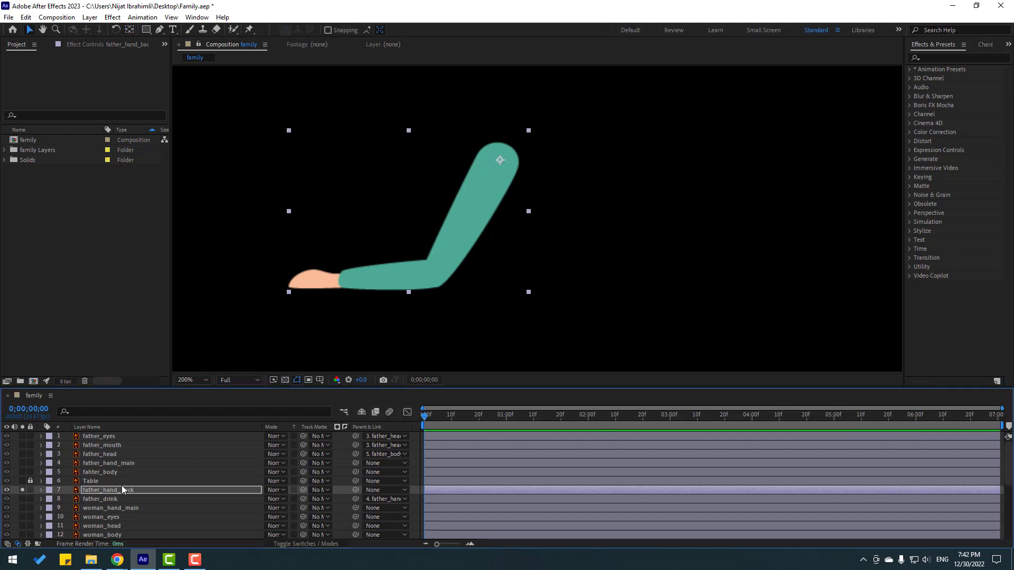
key(r)
scroll(115, 492, down, 1)
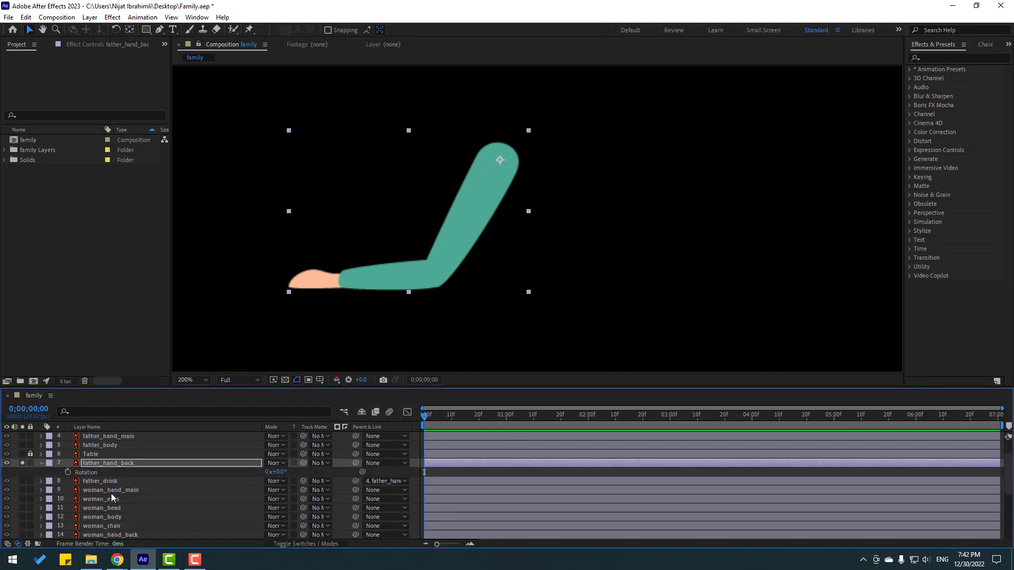
alt+click(68, 472)
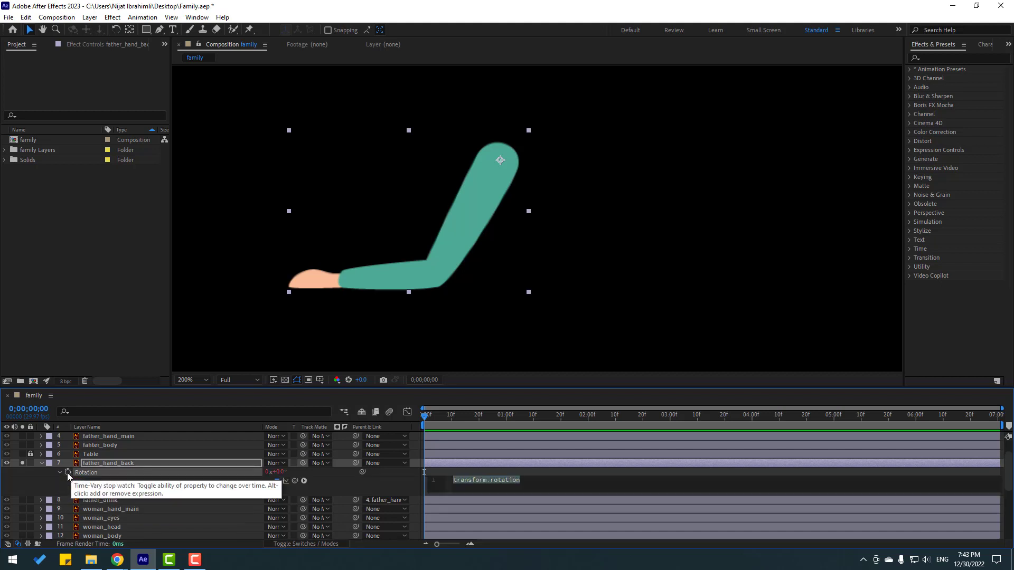
text(wiggle()
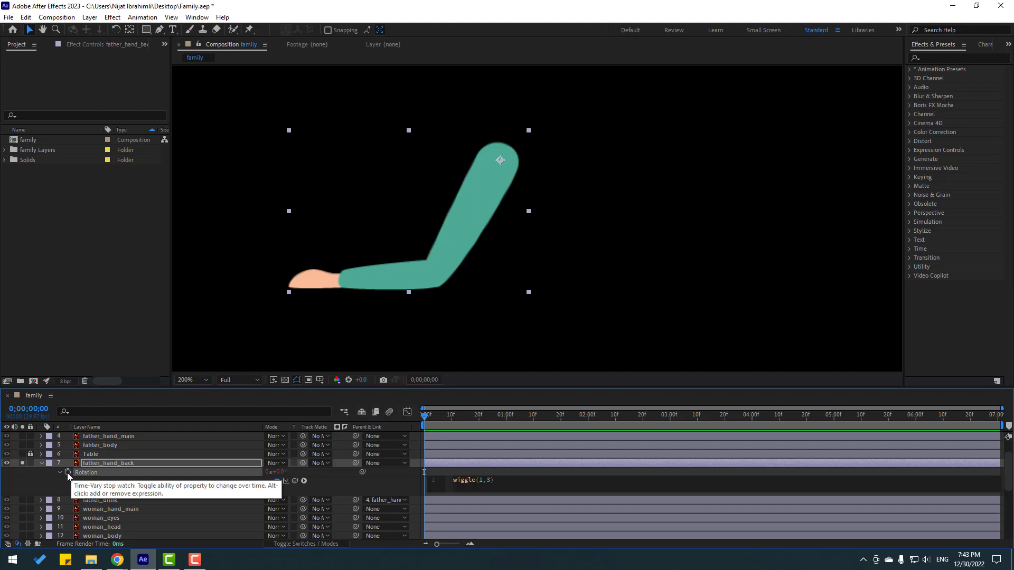
text(1,3)
click(446, 467)
key(space)
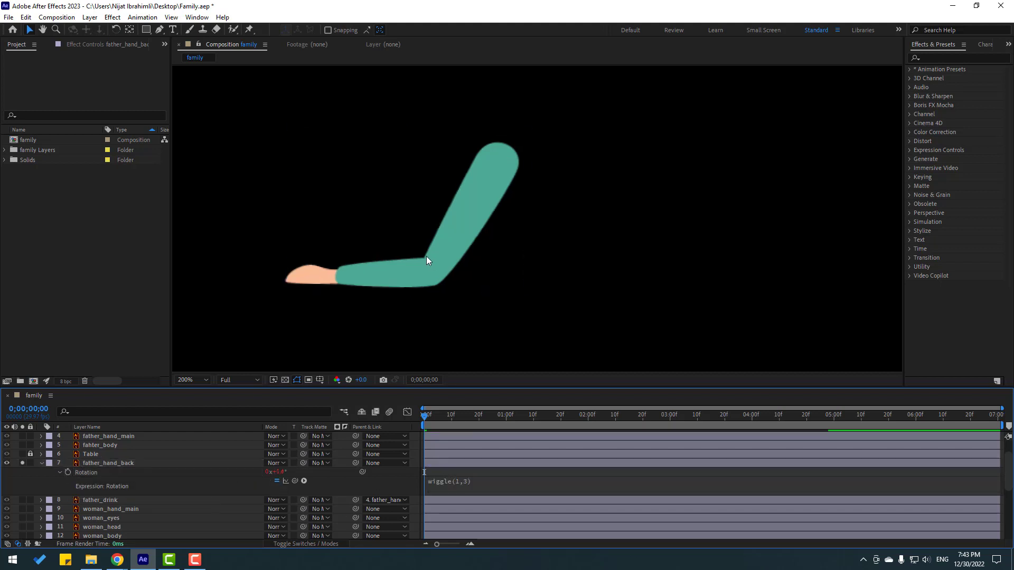
- Turn off solo on father_hand_back and preview the back arm within the whole dinner scene
click(470, 416)
click(20, 463)
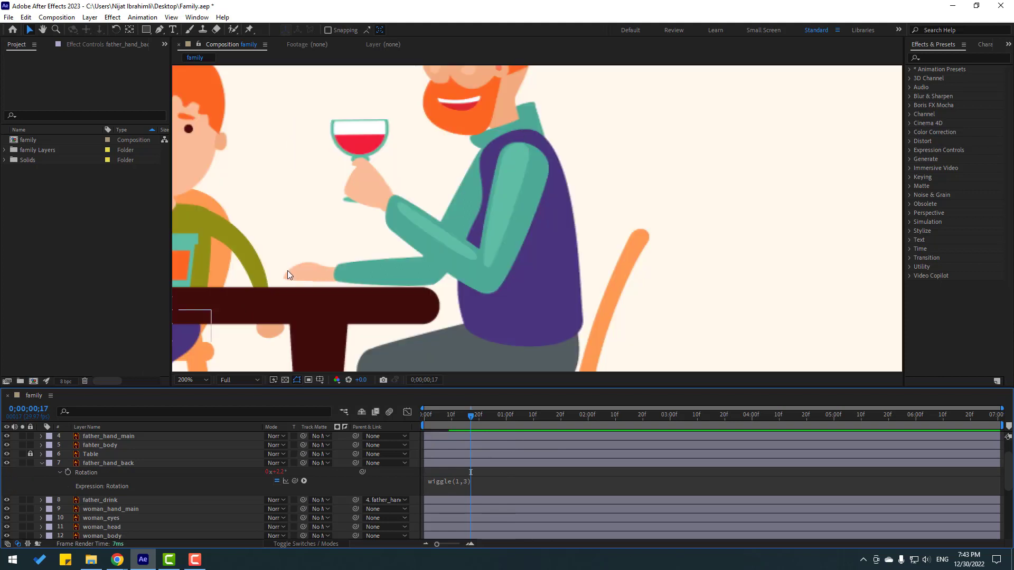
scroll(325, 277, down, 1)
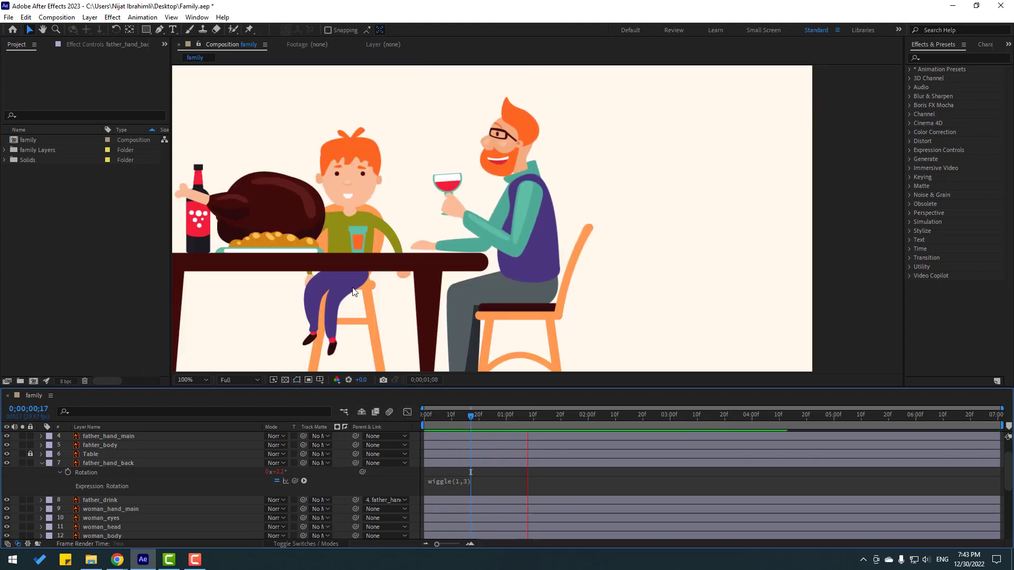
click(503, 416)
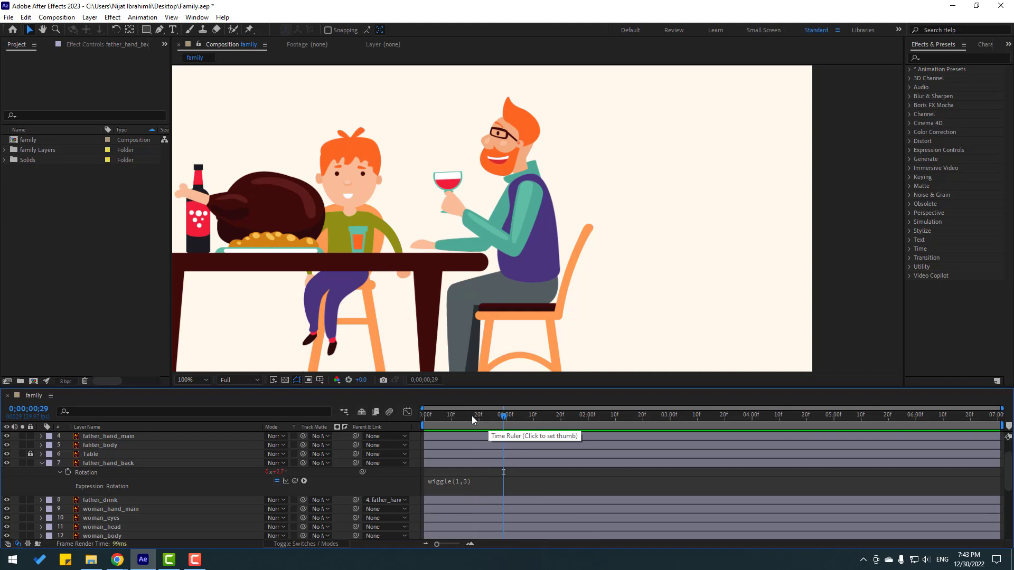
- Remove the wiggle expression from father_hand_back's Rotation, lock the layer and play the preview
alt+click(66, 471)
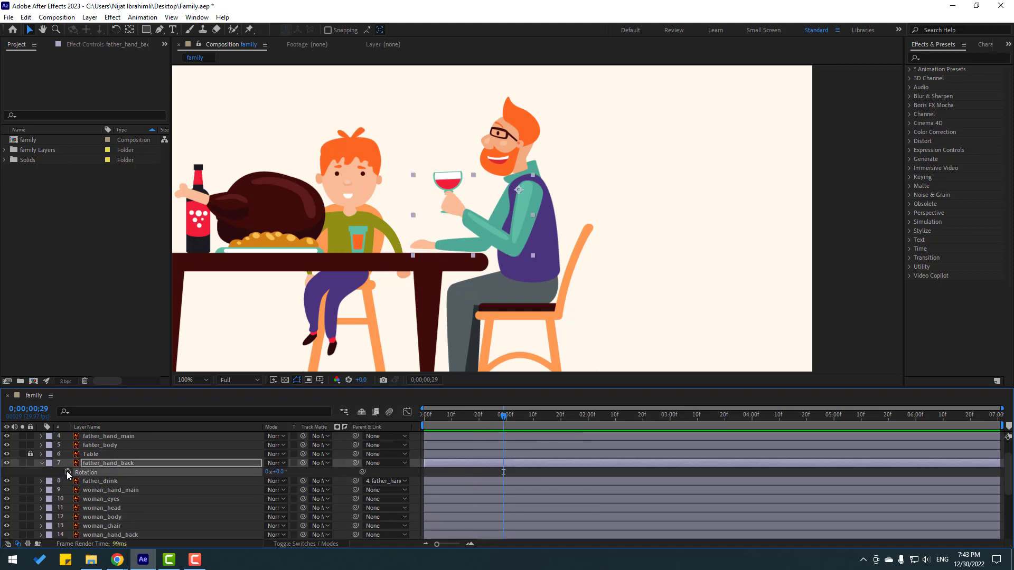
click(41, 463)
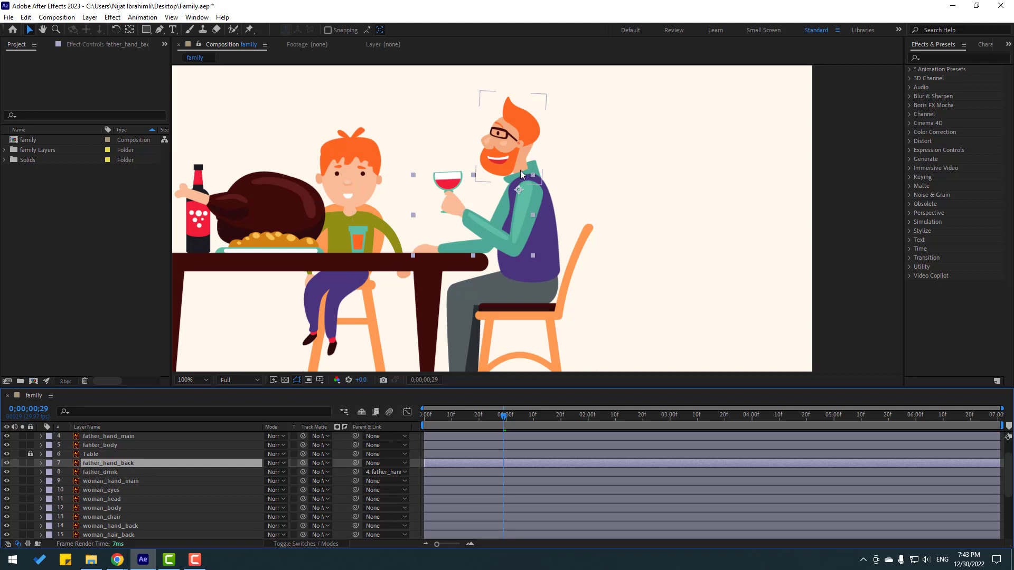
click(31, 463)
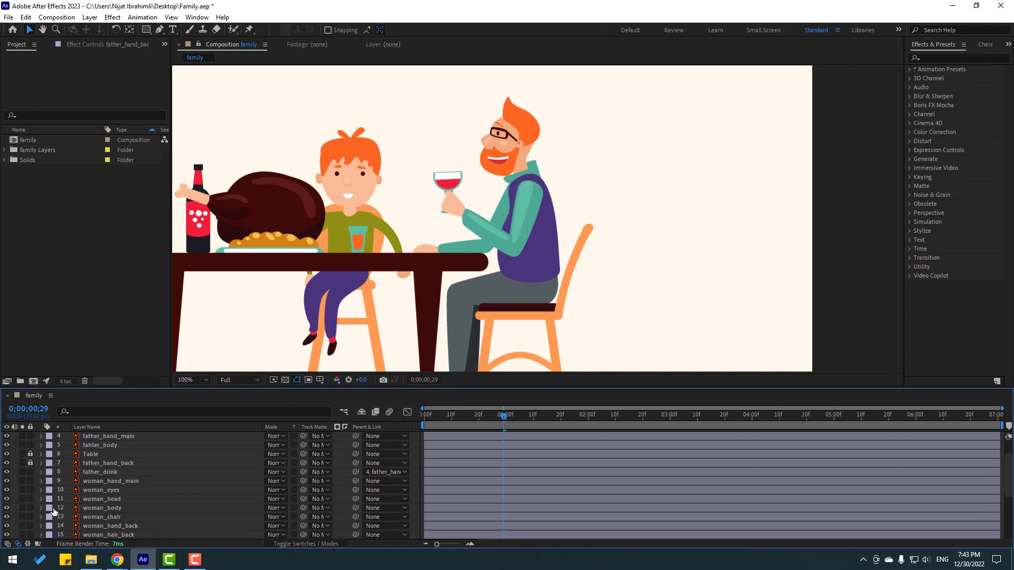
key(space)
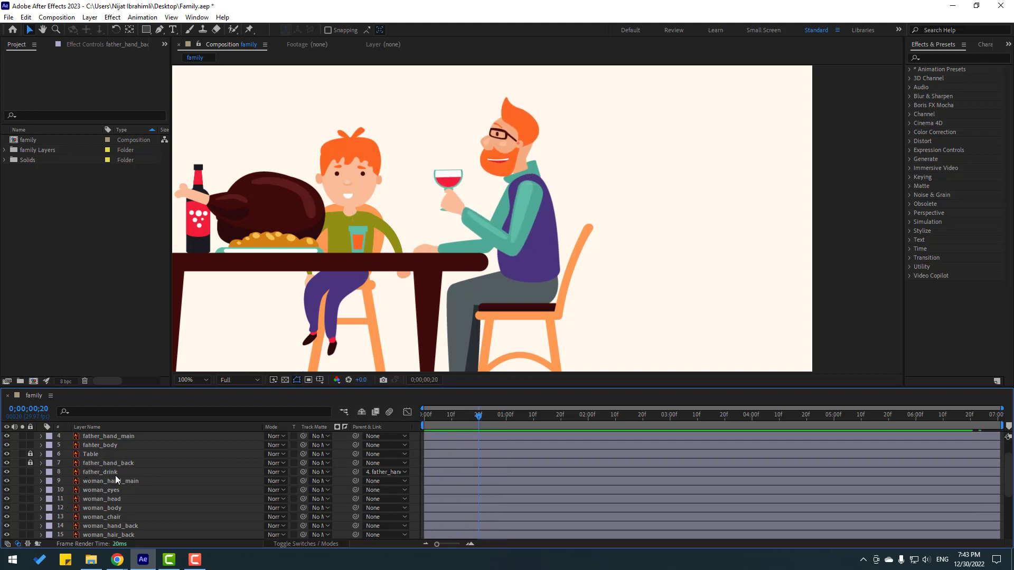
- Solo the fahter_body layer, move its anchor point to the bottom of the torso, and turn solo off again
click(101, 447)
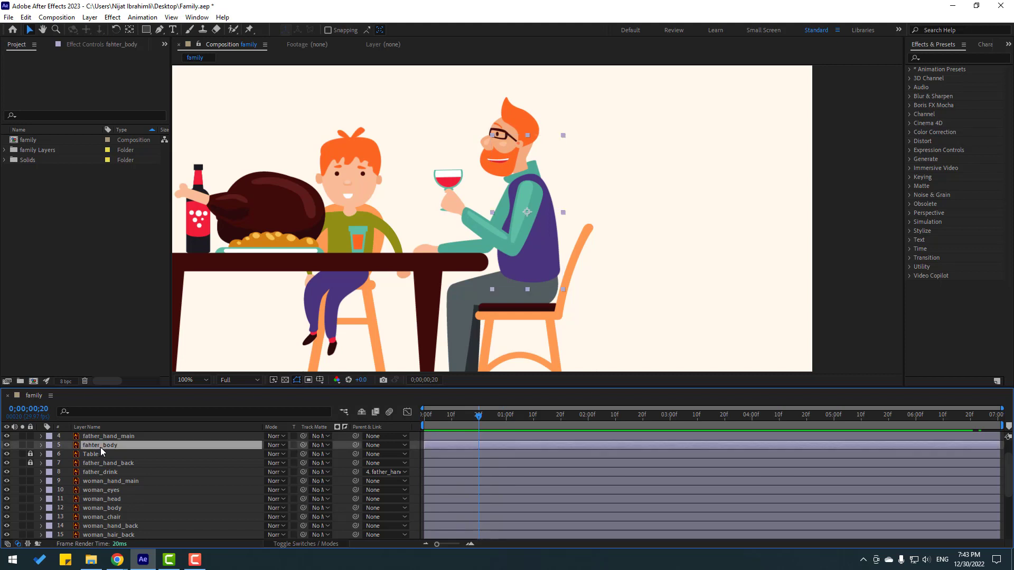
click(23, 445)
click(129, 30)
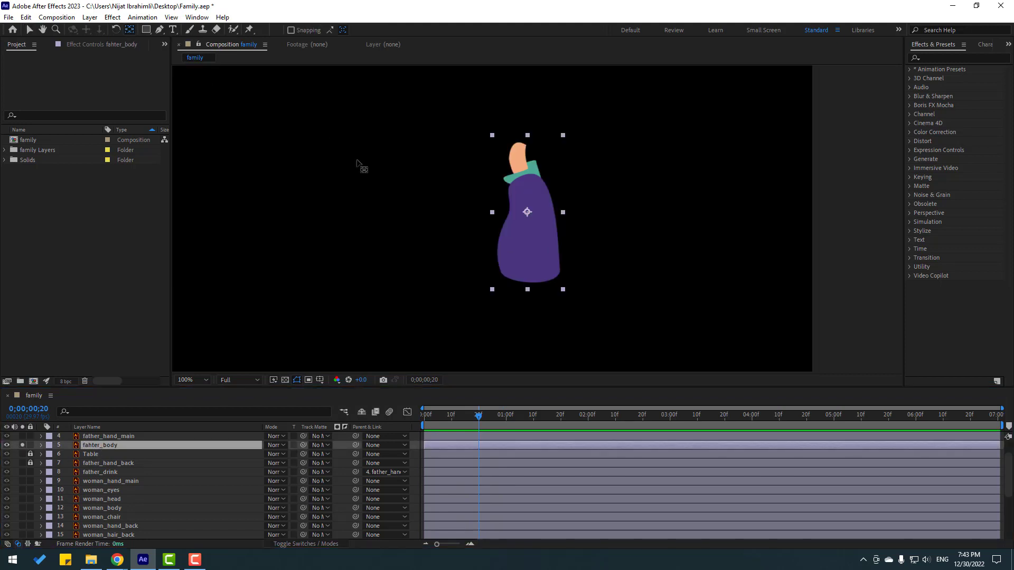
drag(528, 226, 535, 280)
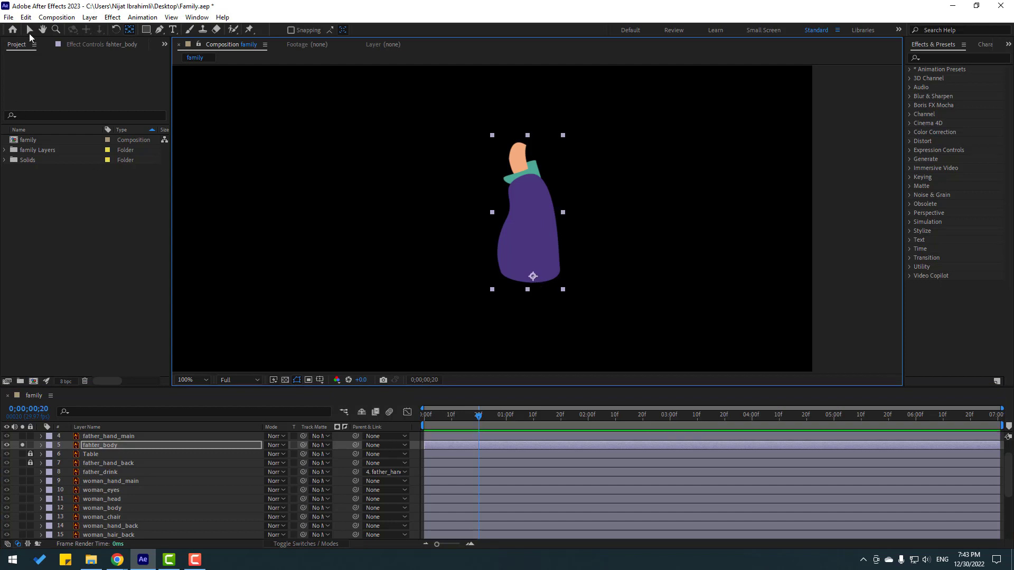
click(30, 30)
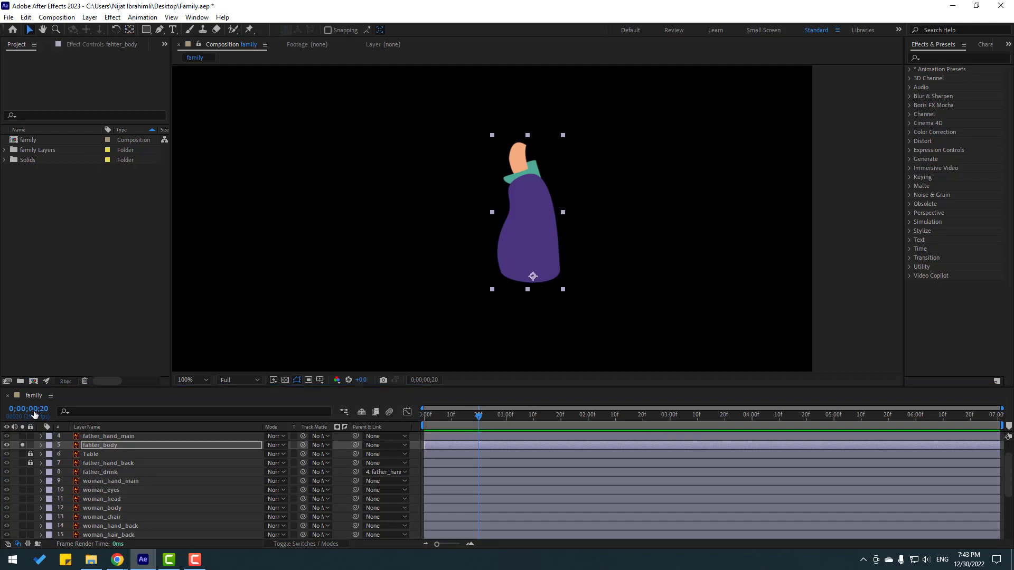
click(23, 445)
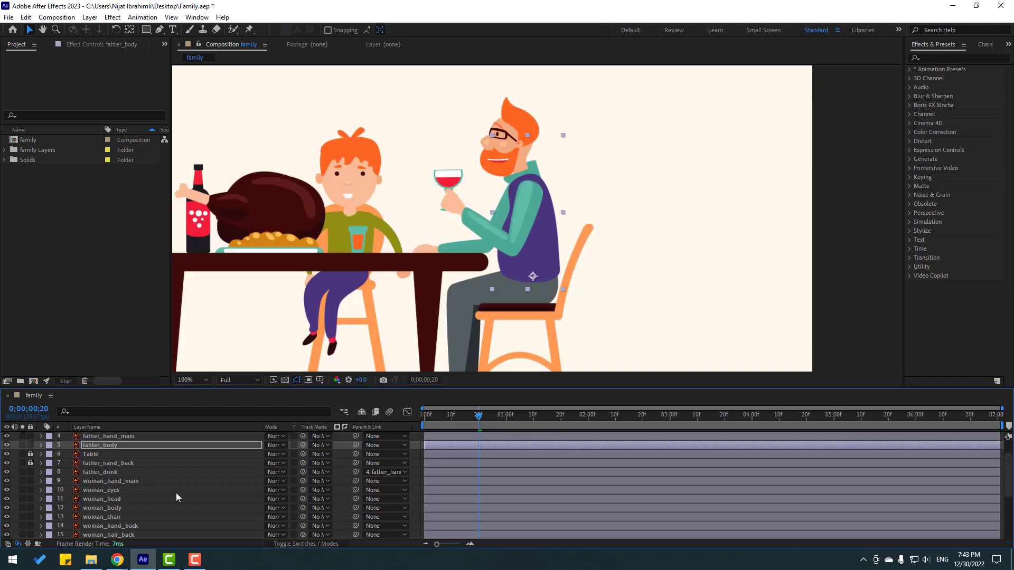
- Parent the father_hand_main layer to fahter_body
scroll(159, 506, up, 3)
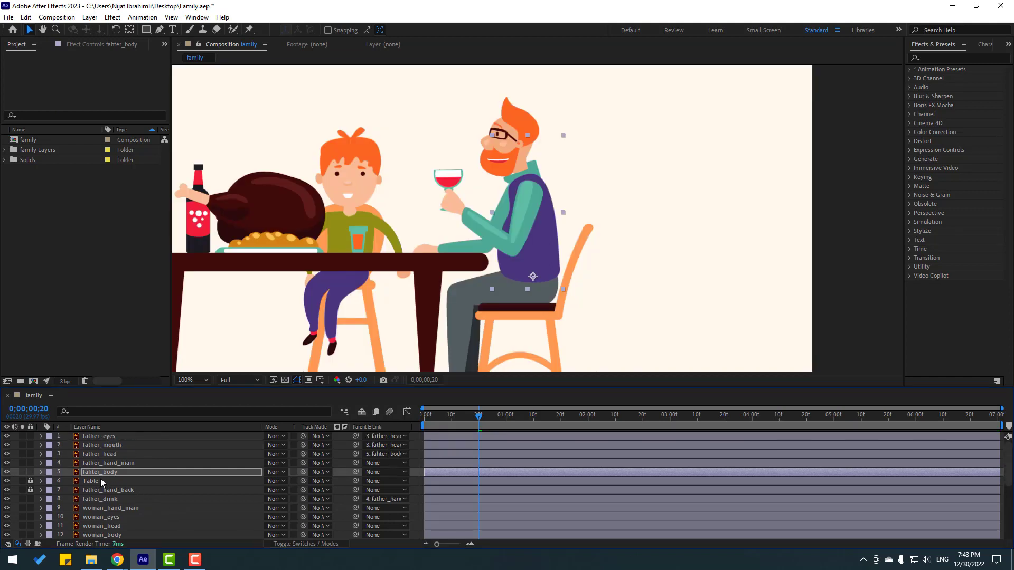
click(115, 464)
drag(355, 463, 109, 472)
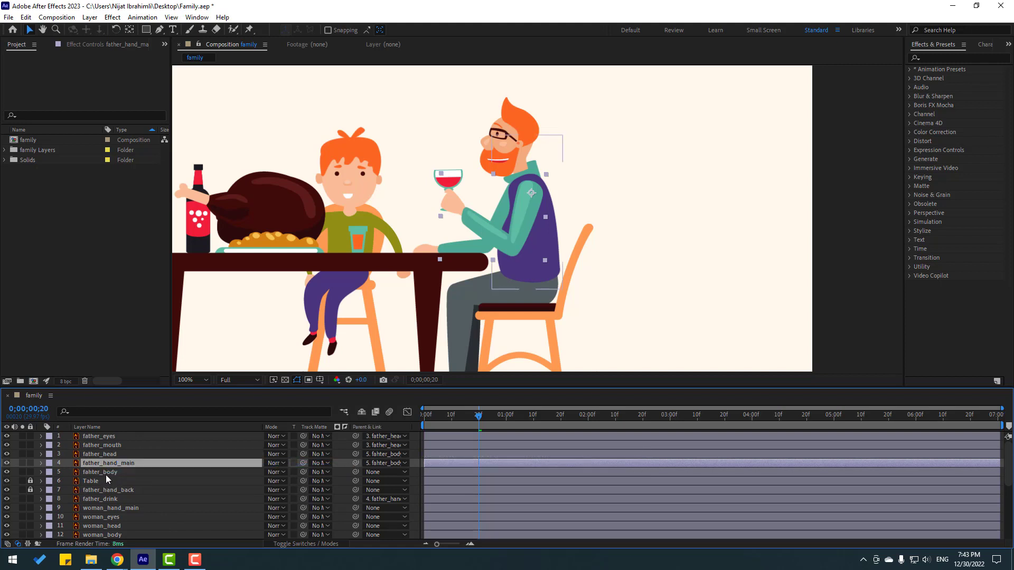
- Add the expression wiggle(1,4) to fahter_body's Rotation and preview the body movement in the full scene
click(106, 474)
key(r)
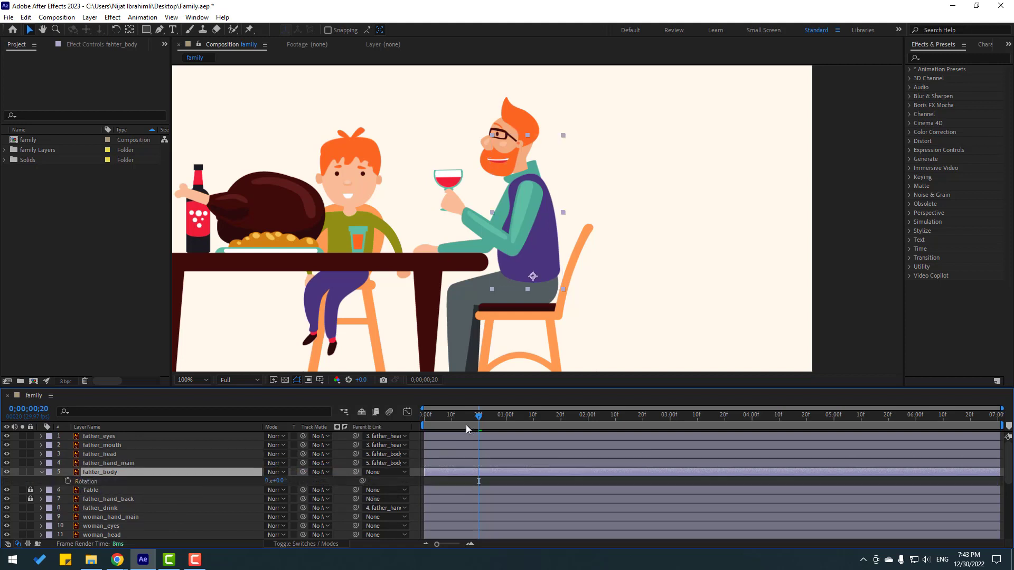
key(Home)
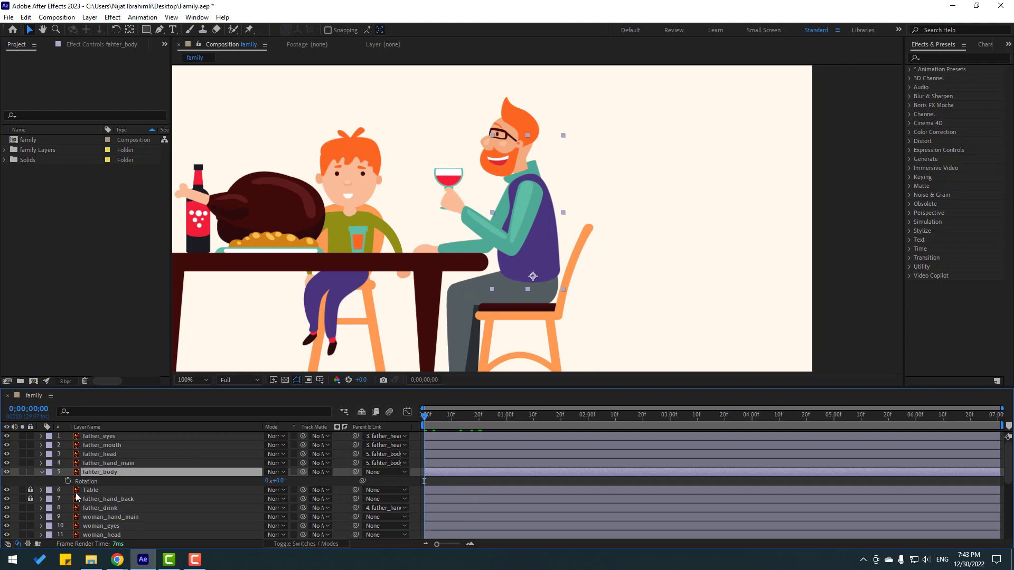
alt+click(67, 481)
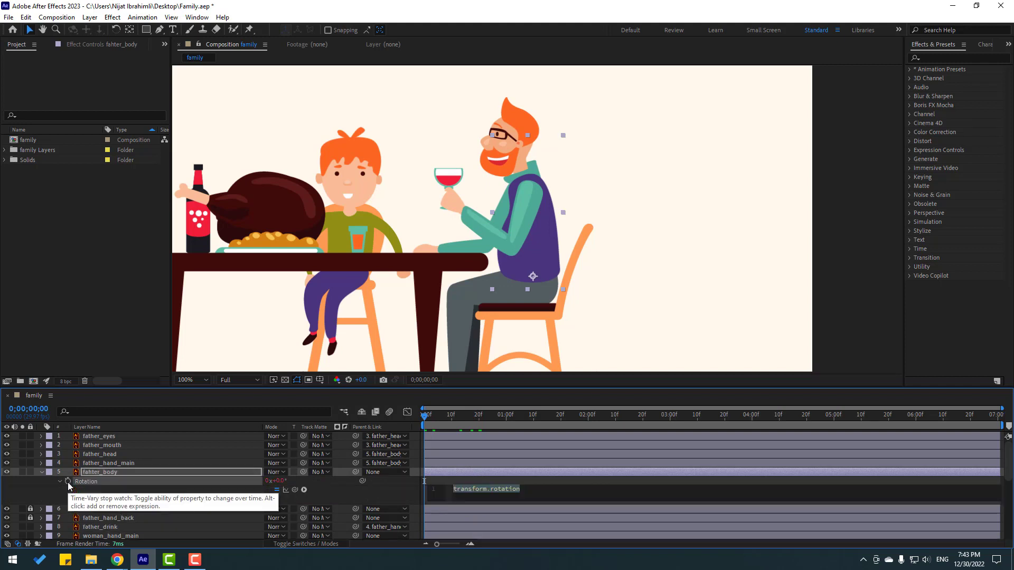
text(wiggle(1,4)
click(435, 480)
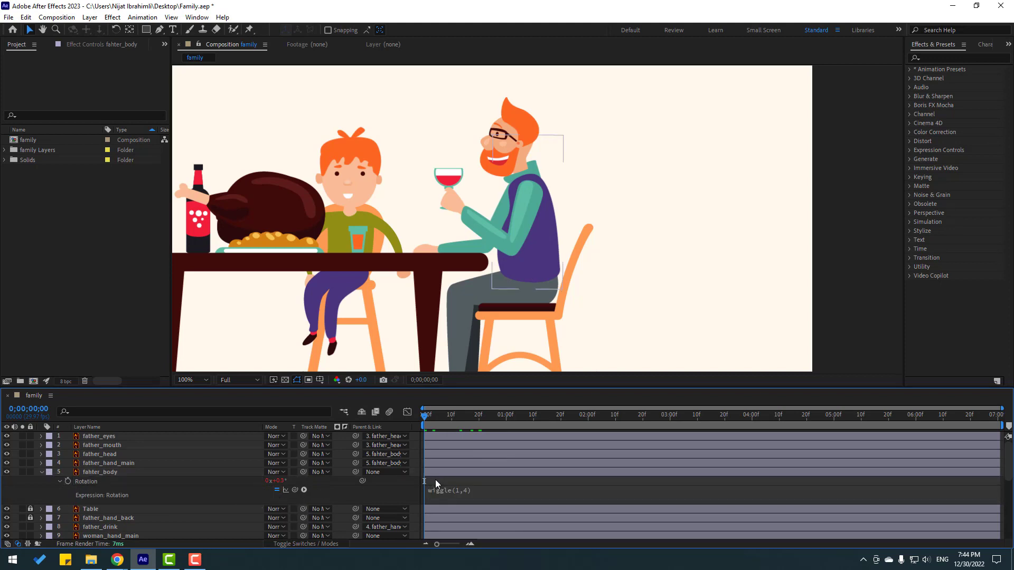
key(space)
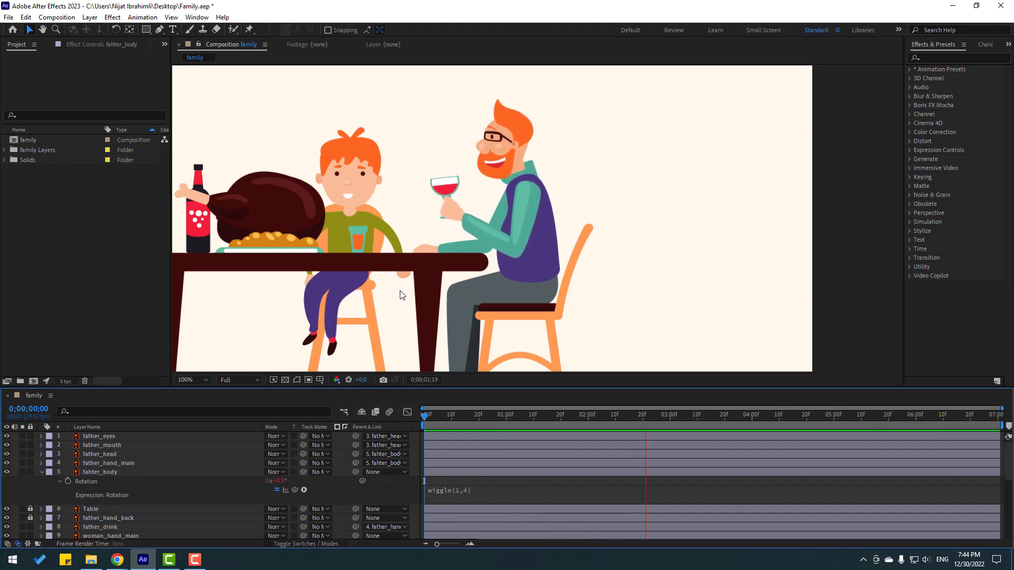
scroll(398, 294, down, 1)
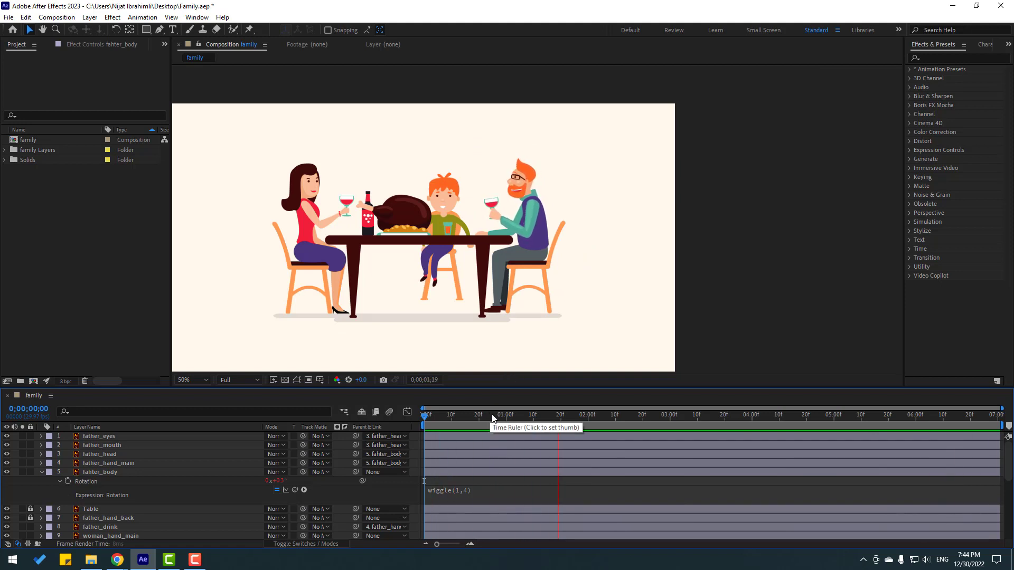
click(448, 415)
key(Home)
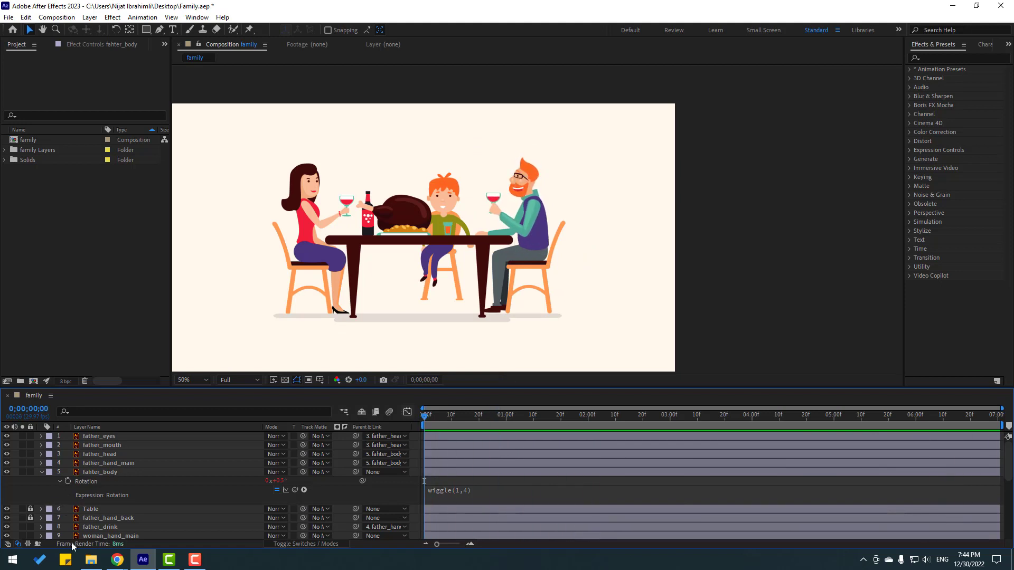
- Set father_hand_back's Rotation to about -25° and parent the layer to fahter_body
click(112, 518)
key(r)
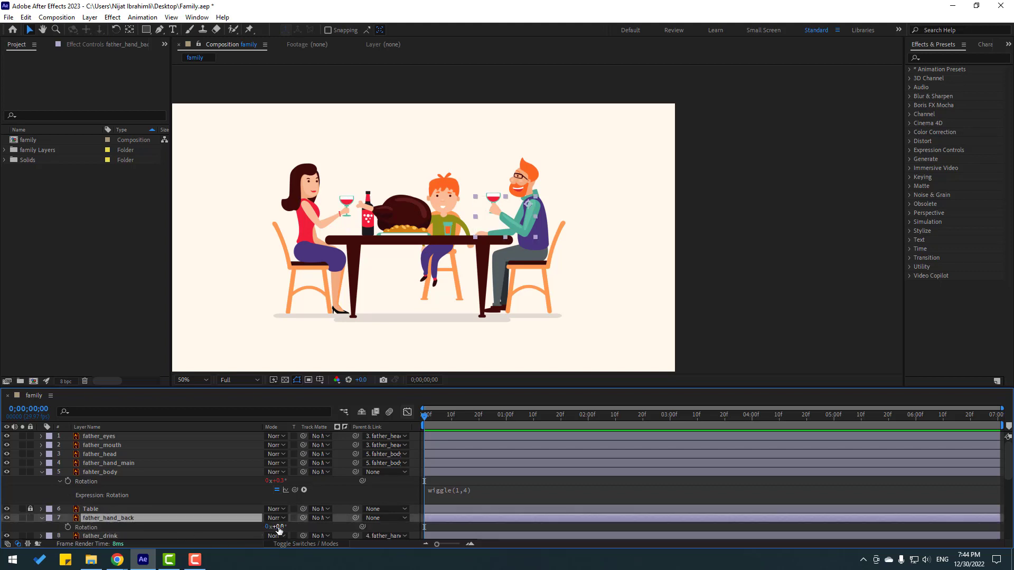
drag(278, 530, 268, 533)
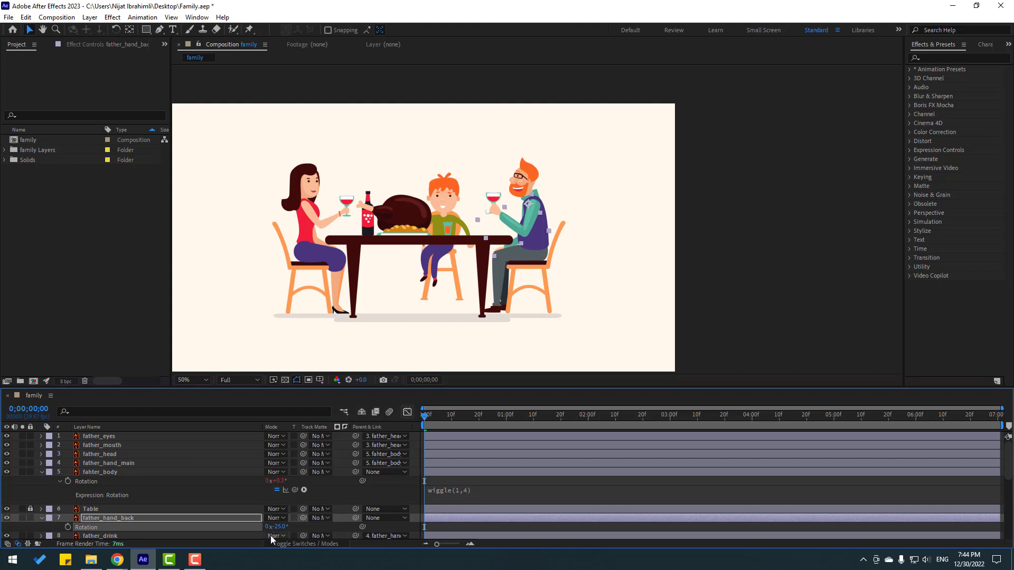
drag(354, 518, 157, 478)
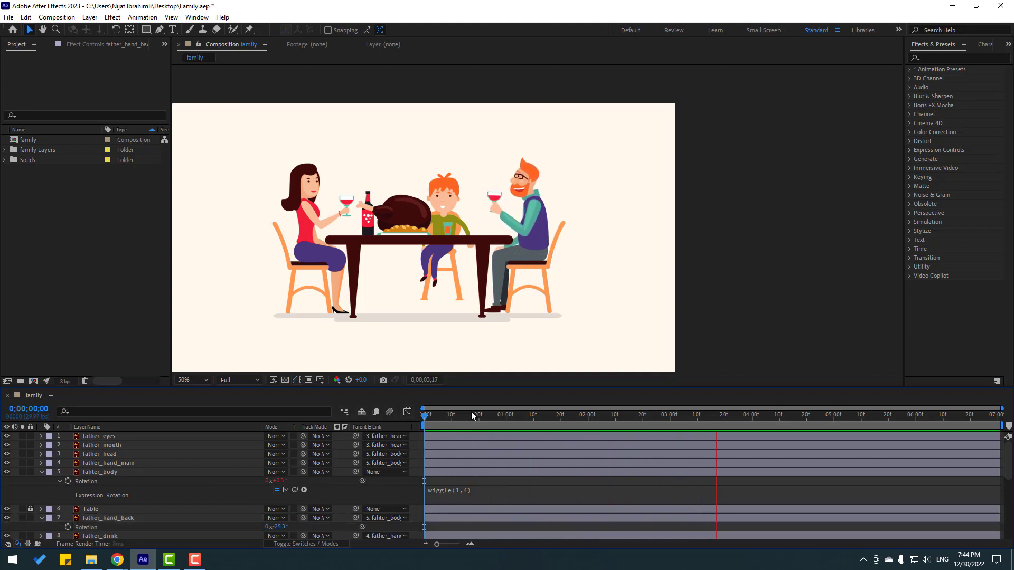
- Add the expression wiggle(1,2) to father_hand_back's Rotation and preview the animation
click(41, 472)
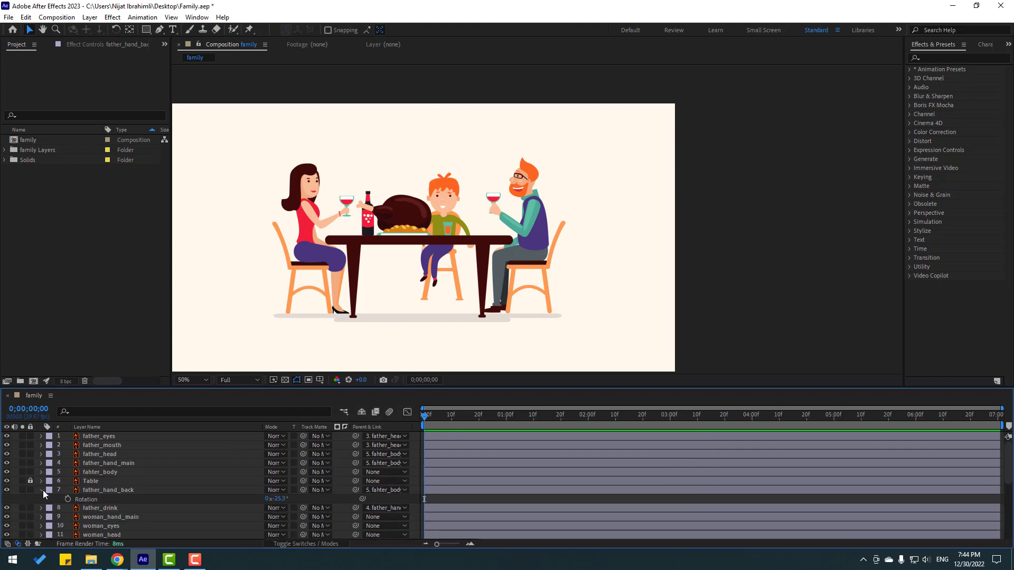
click(104, 490)
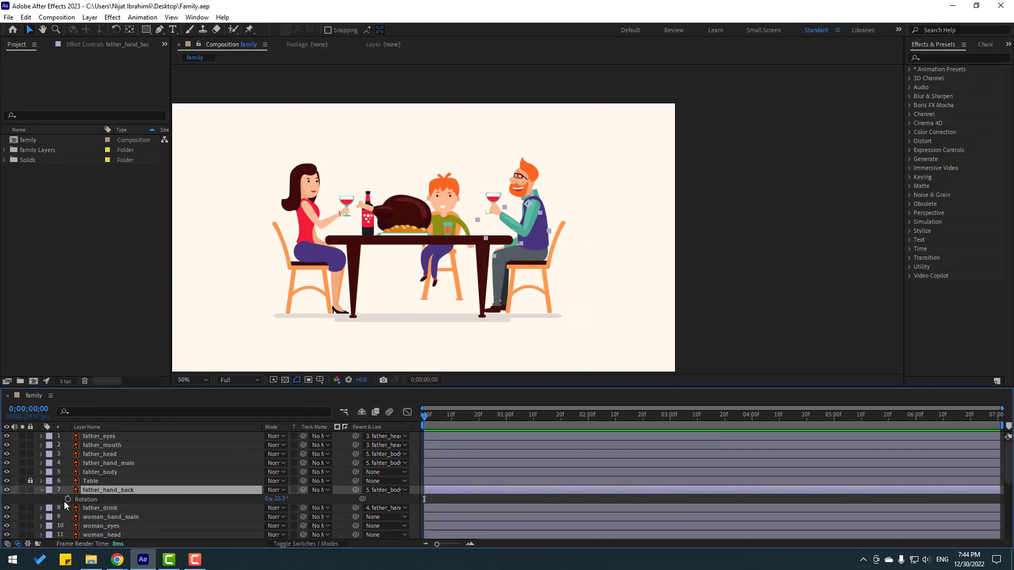
alt+click(68, 500)
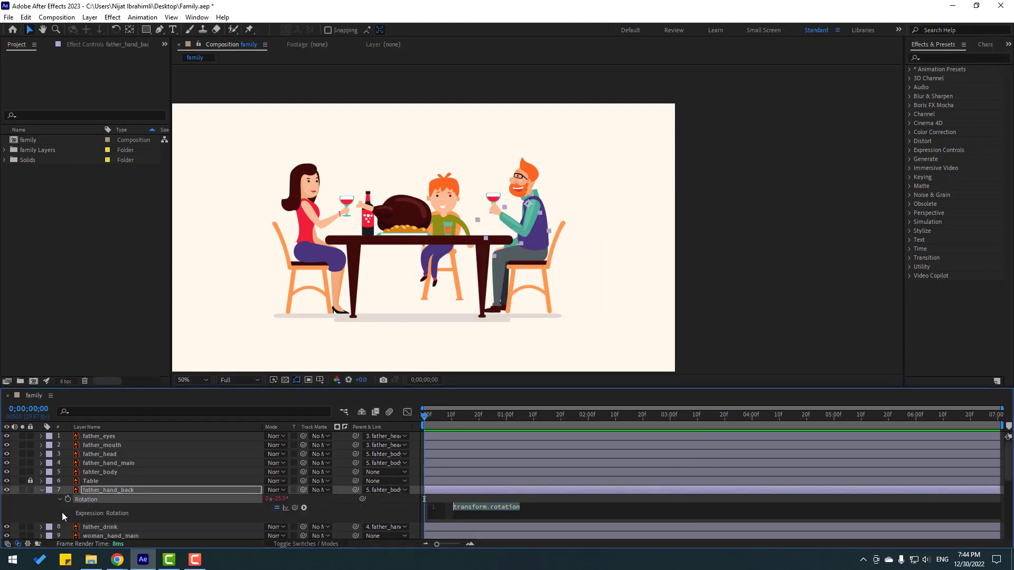
text(wiggl)
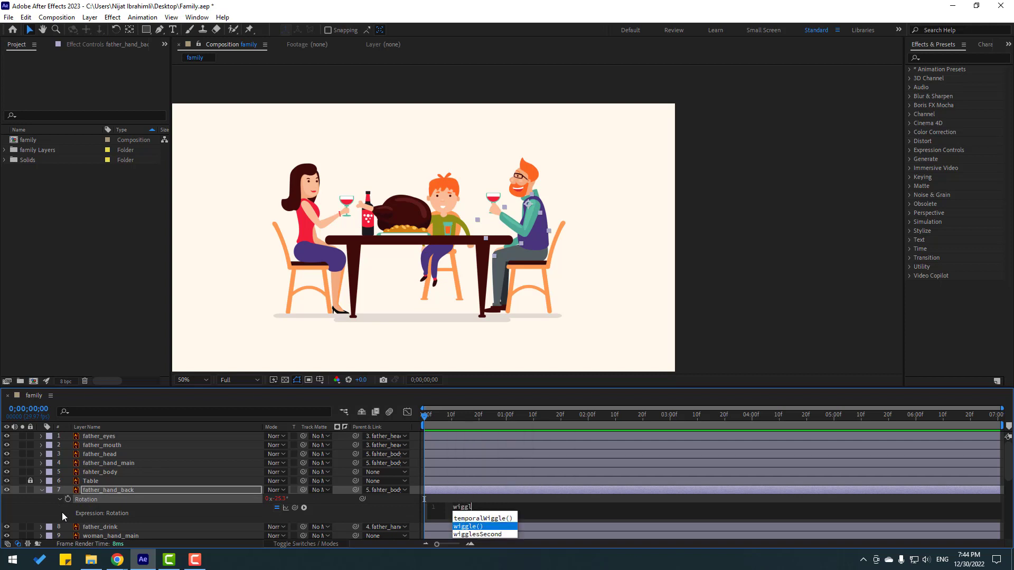
text(e)
key(Return)
text(1,)
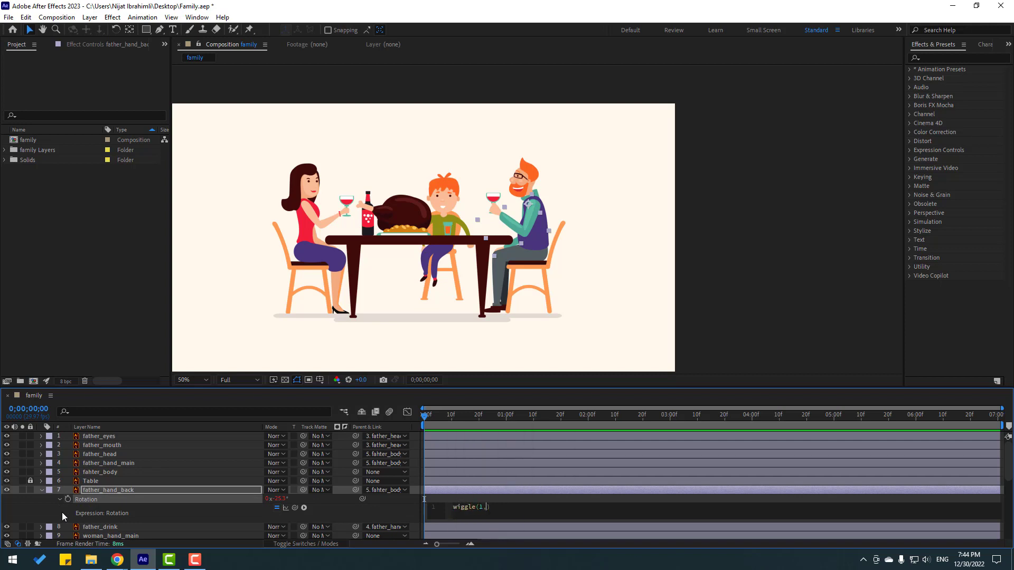
text(2)
click(465, 500)
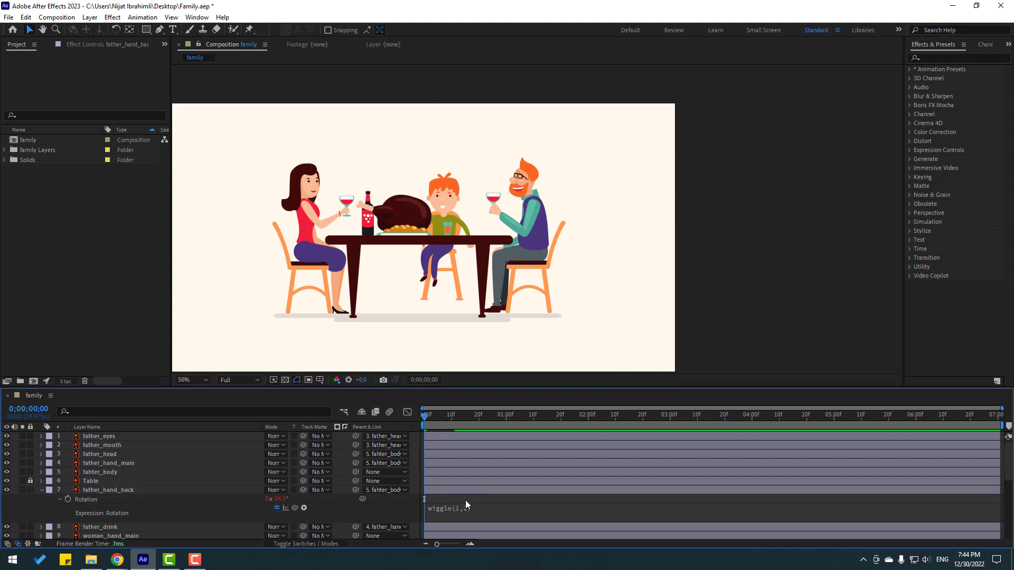
key(space)
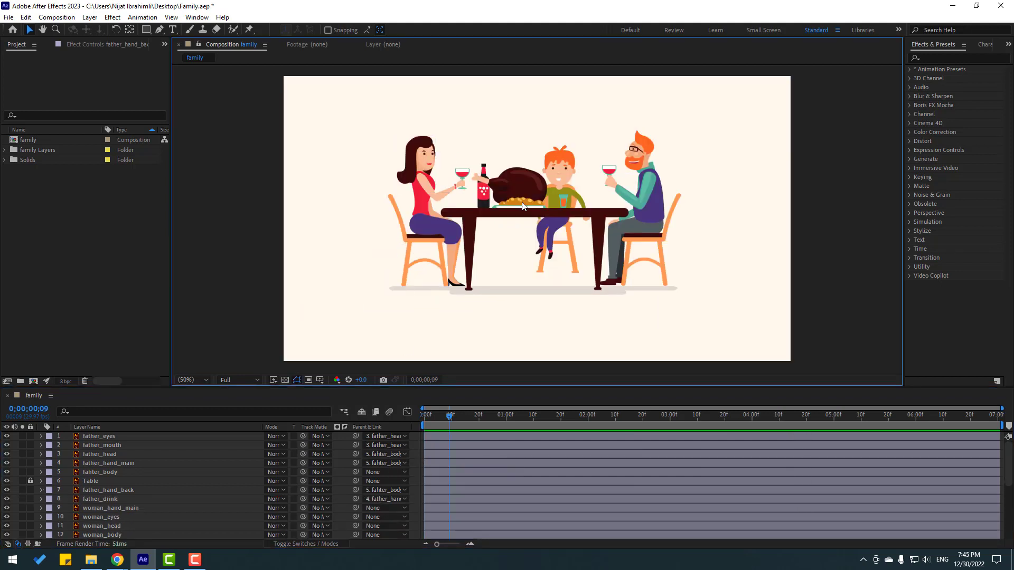
- Move woman_hand_main's anchor point to the shoulder and add the expression wiggle(1,6) to its Rotation
key(Home)
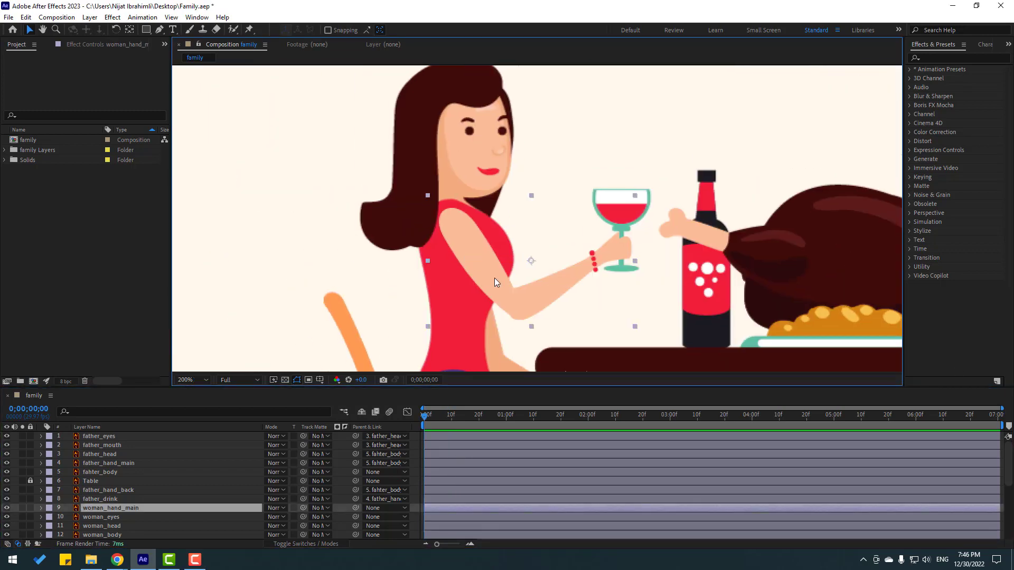
drag(531, 261, 454, 226)
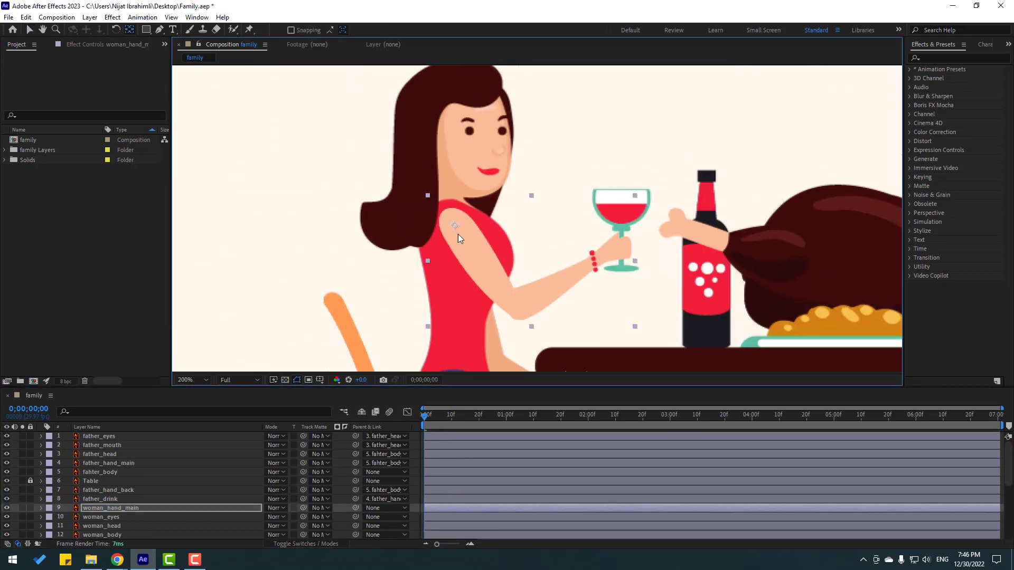
key(r)
alt+click(67, 517)
text(wiggle(1,6)
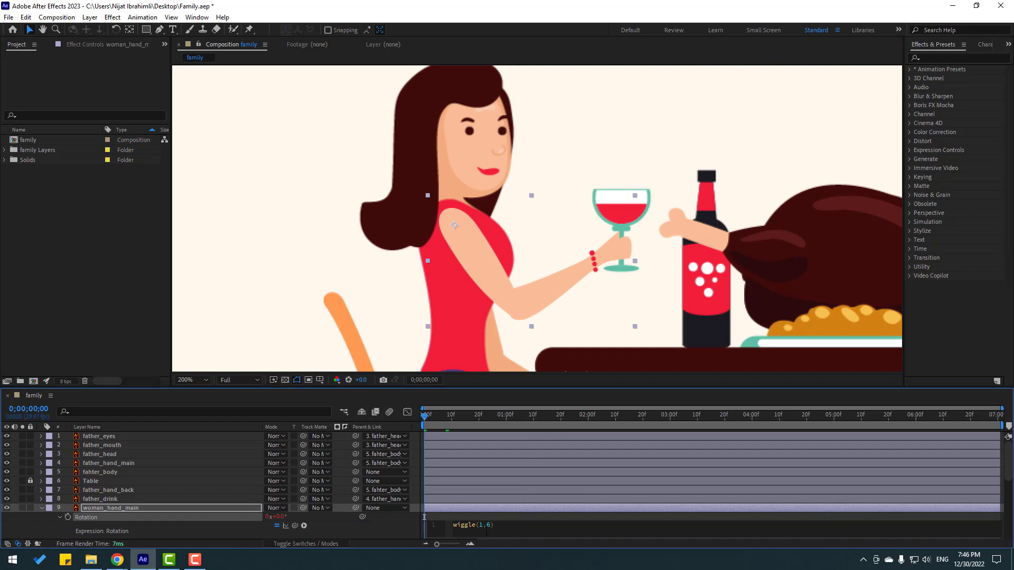
drag(486, 531, 443, 527)
click(41, 508)
key(space)
key(space)
- Parent woman_drink to woman_hand_main, and parent woman_eyes to woman_head
click(633, 211)
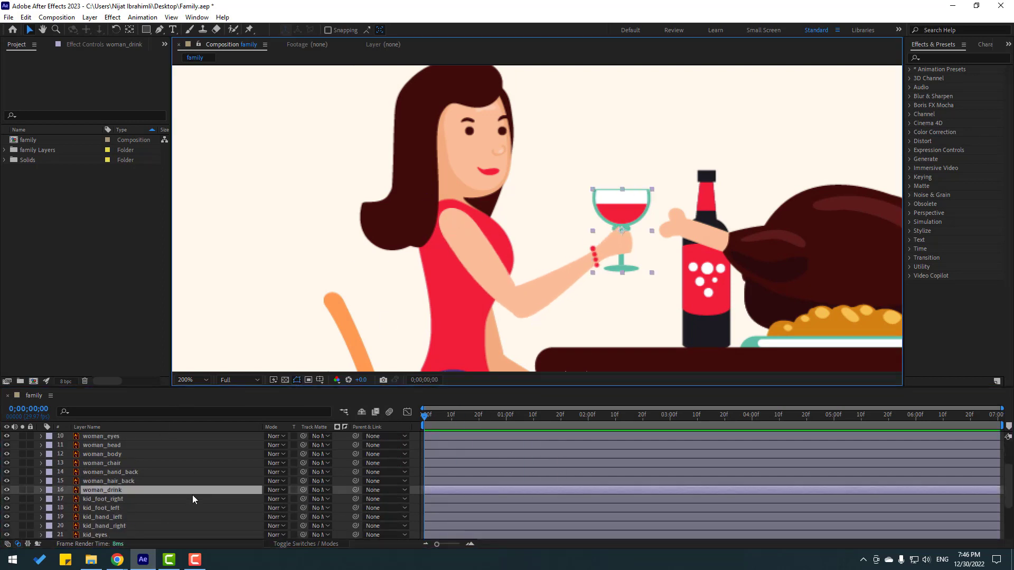
scroll(135, 510, up, 1)
click(298, 543)
drag(340, 517, 147, 455)
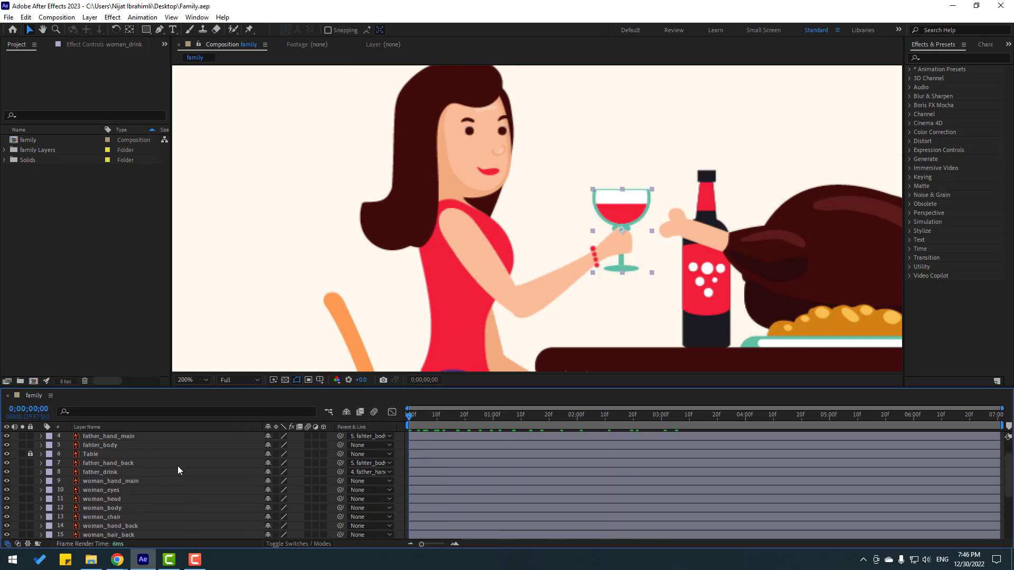
click(132, 455)
click(115, 464)
drag(340, 463, 119, 472)
- Start a blink on woman_eyes with Scale keyframes, flattening the eyes to 100, 13% at frame 8
drag(474, 137, 496, 246)
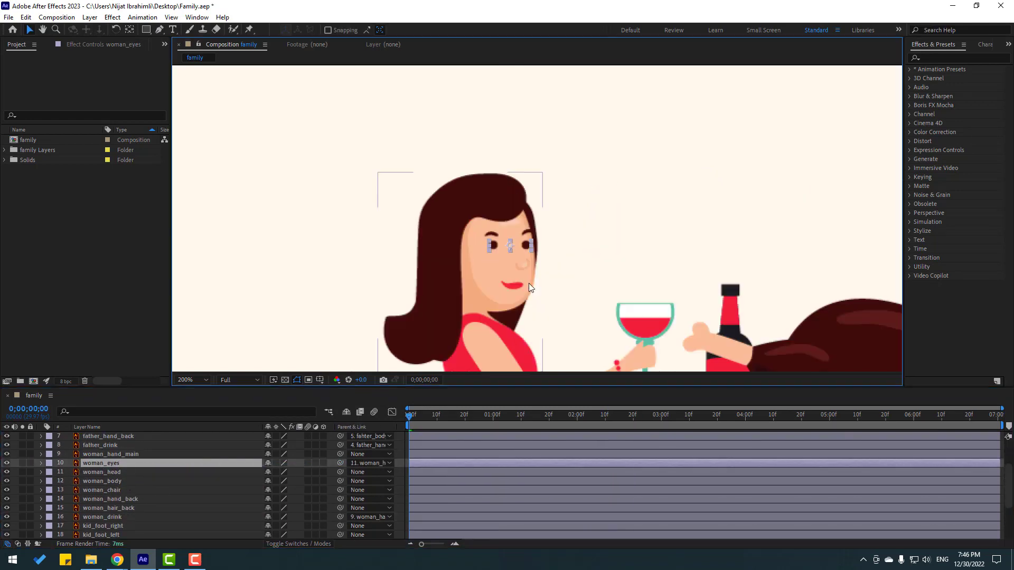
scroll(496, 246, up, 2)
key(s)
click(411, 417)
click(422, 417)
click(67, 472)
key(Page_Down)
key(Page_Down)
key(Page_Down)
drag(299, 472, 257, 475)
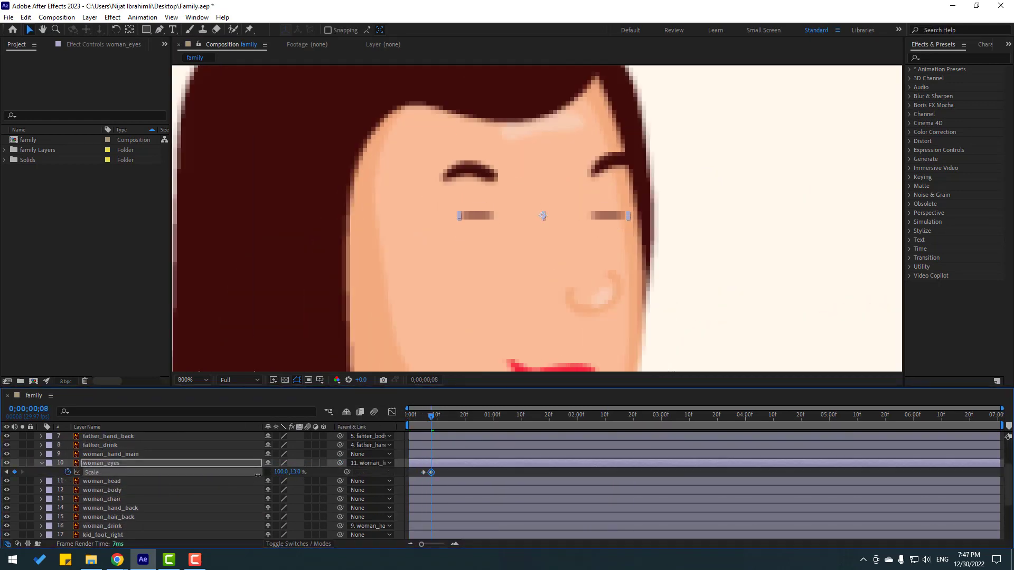
- Complete the blink by reopening the eyes to 100% and repeat its Scale keyframes at intervals through about 0;00;06;17
key(ctrl+c)
key(ctrl+v)
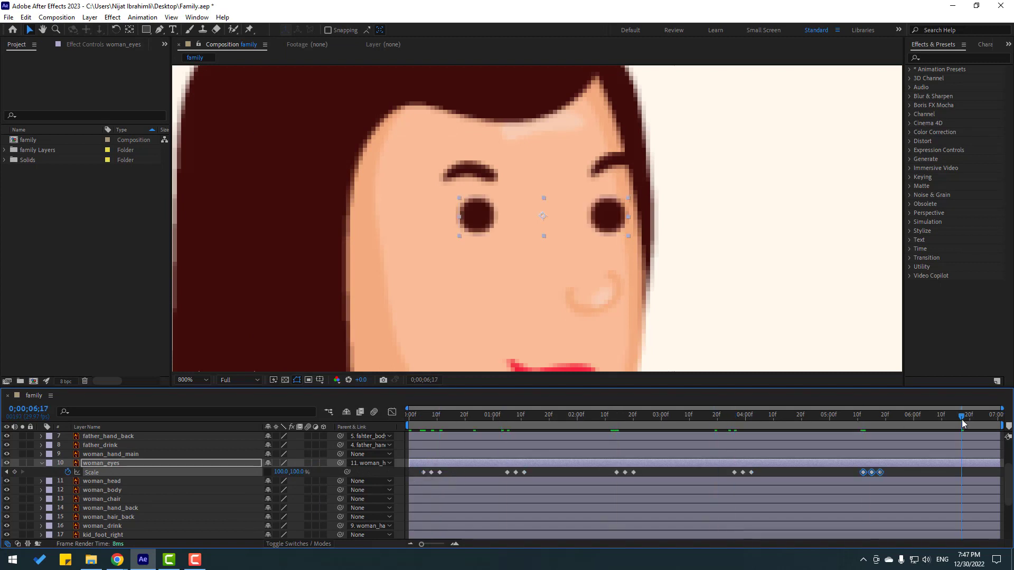
key(ctrl+v)
key(u)
- Move woman_head's anchor point to the neck, isolating the layer to check the pivot position
click(102, 472)
drag(487, 258, 531, 149)
scroll(531, 148, down, 1)
click(23, 472)
click(130, 30)
drag(462, 219, 456, 316)
click(22, 471)
click(22, 472)
key(F2)
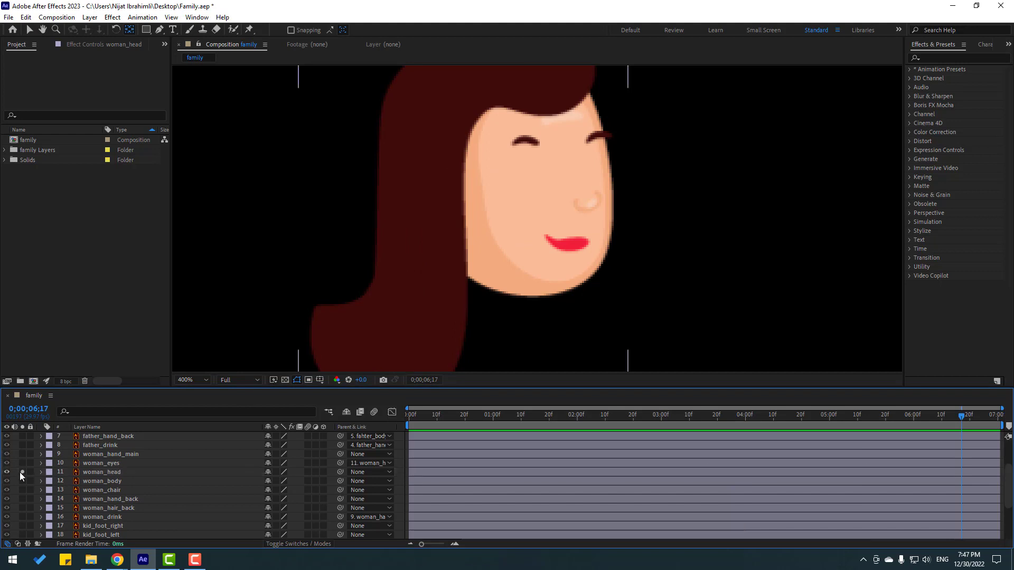
click(22, 472)
click(510, 282)
click(23, 472)
click(22, 472)
drag(456, 316, 494, 280)
click(30, 29)
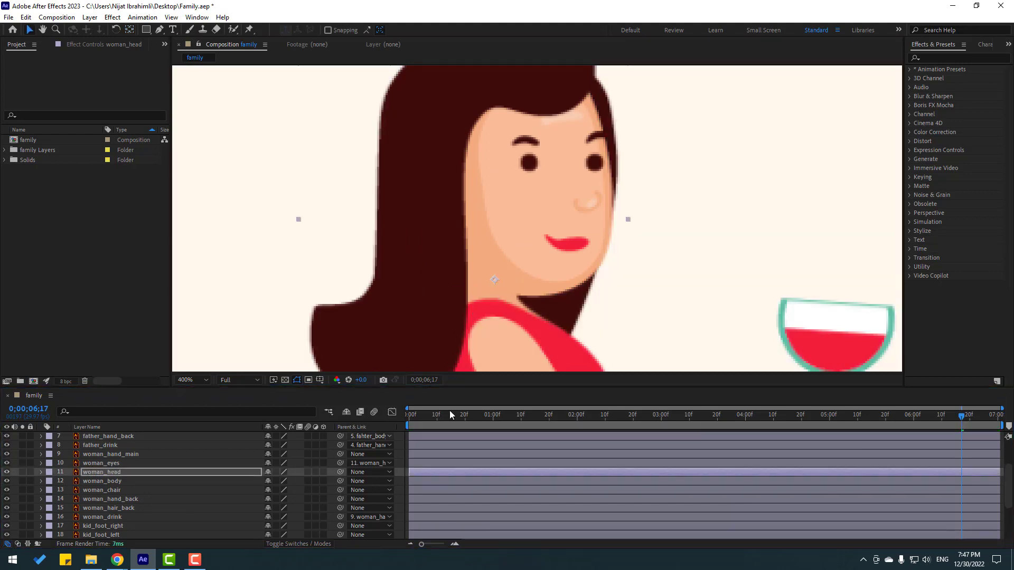
- Add the expression wiggle(1,6) to woman_head's Rotation from the start of the composition and check the head movement
key(Home)
key(r)
alt+click(67, 481)
key(ctrl+v)
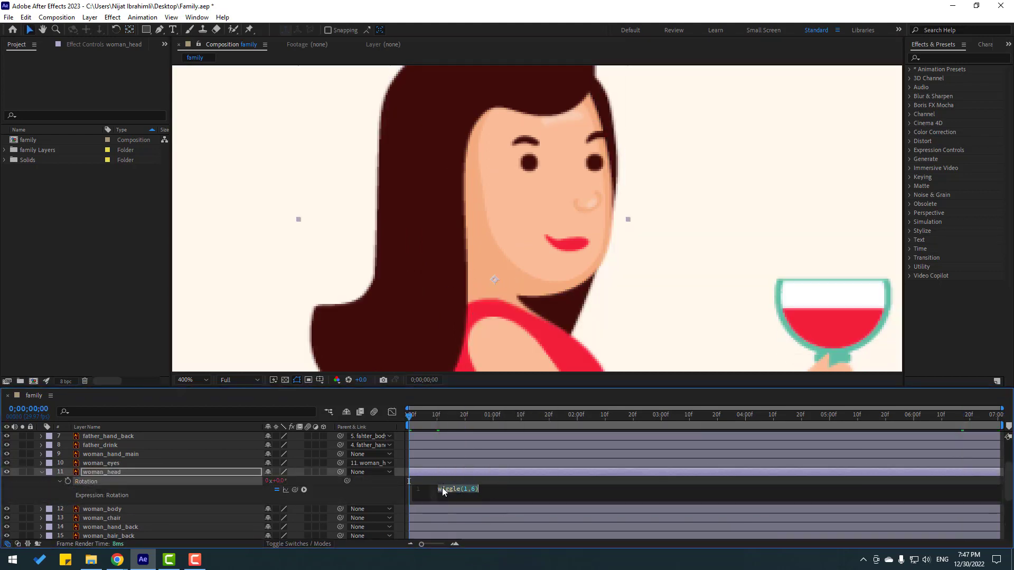
click(464, 480)
key(u)
scroll(486, 280, down, 2)
click(490, 416)
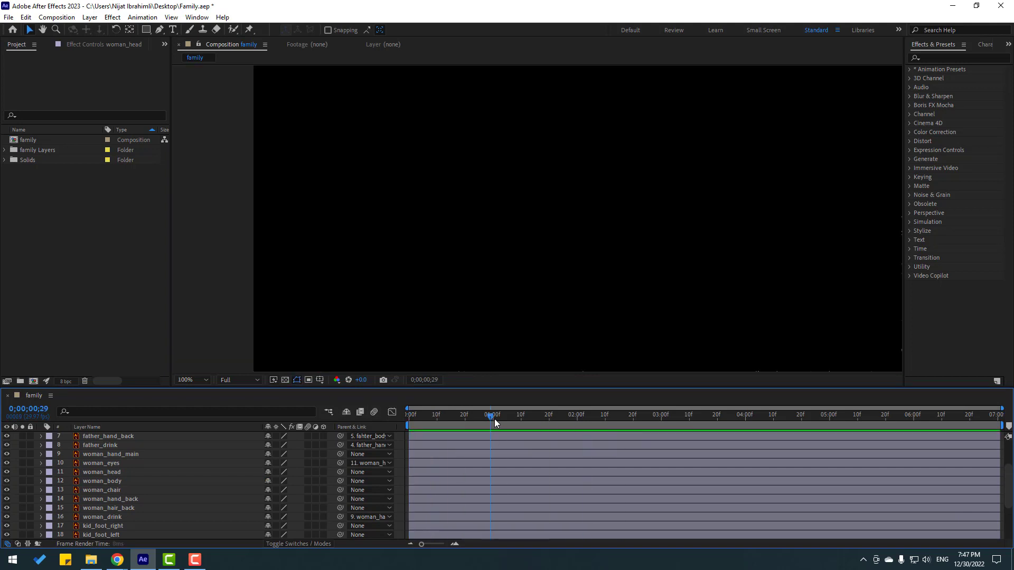
key(Home)
- Move woman_hair_back's anchor point to the upper part of the head and parent the layer to woman_head
click(130, 510)
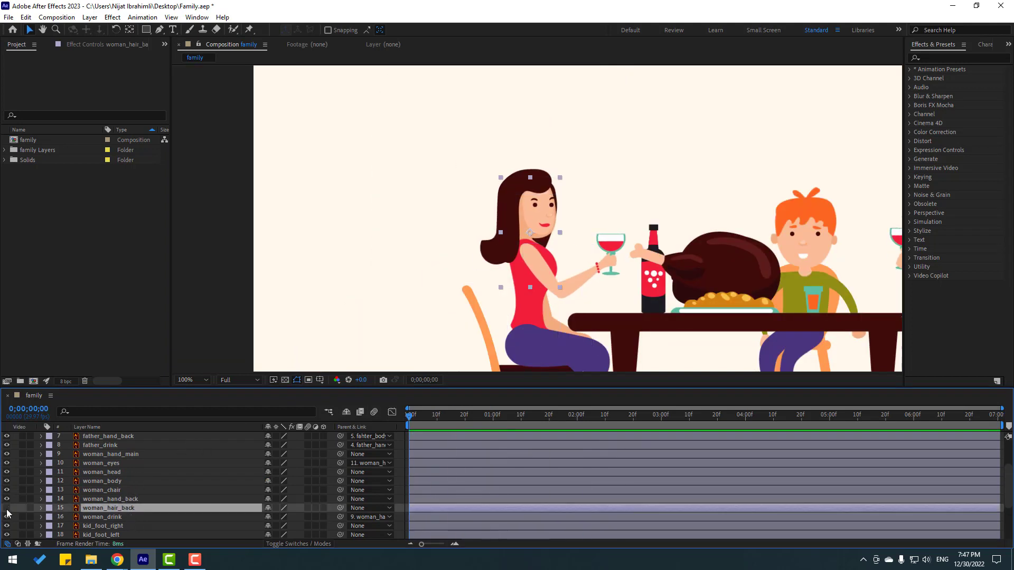
click(22, 508)
scroll(492, 258, up, 1)
key(v)
click(22, 507)
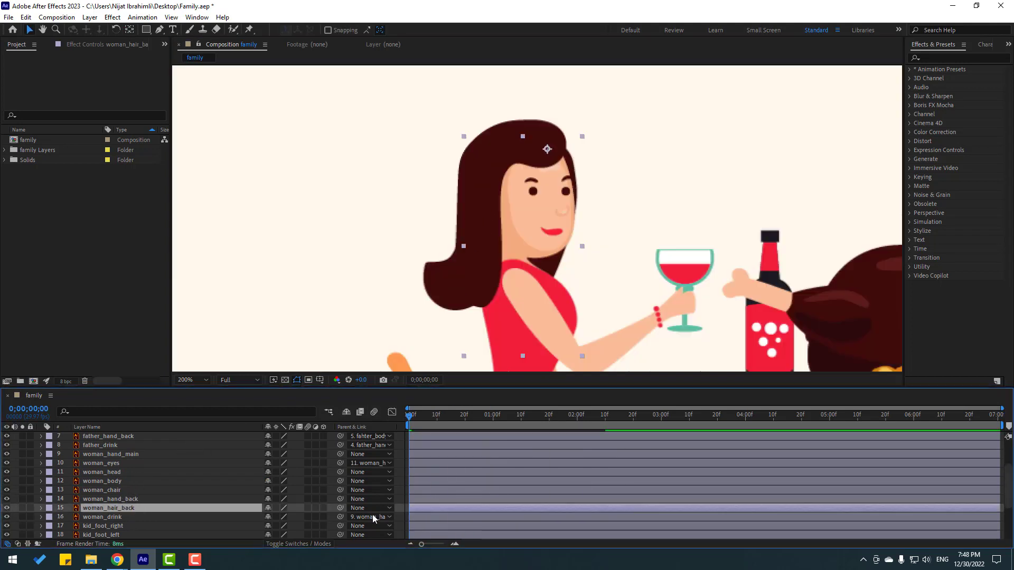
drag(340, 508, 150, 473)
- Add the expression wiggle(1,2) to woman_hair_back's Rotation and preview the hair movement
key(r)
alt+click(68, 517)
key(ctrl+v)
click(438, 488)
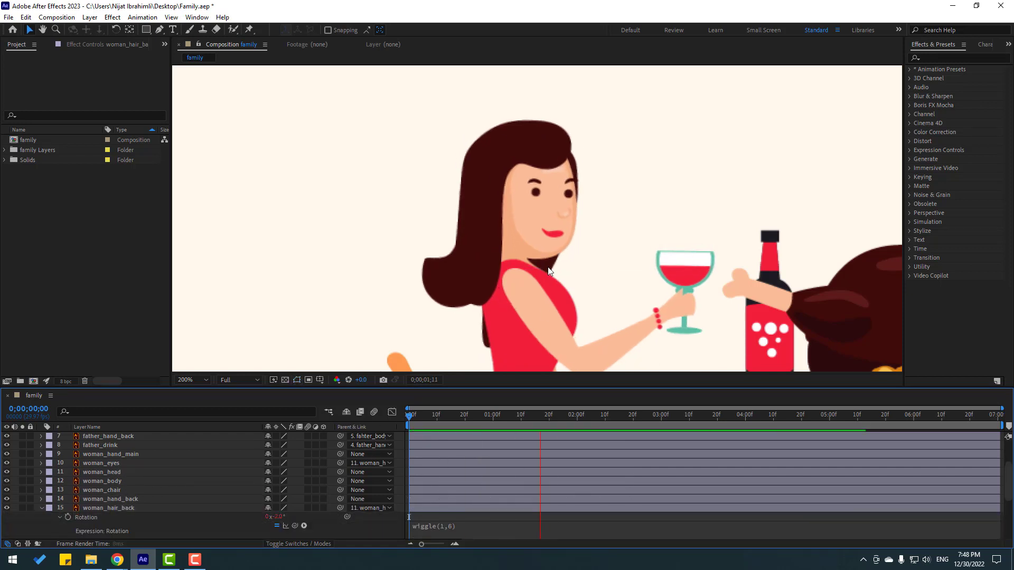
click(447, 526)
click(509, 515)
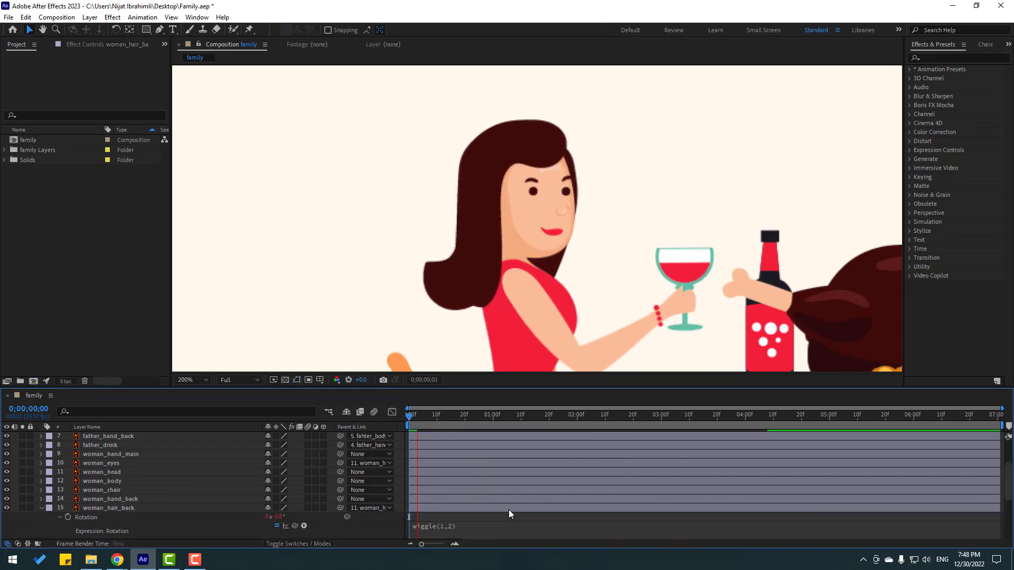
key(space)
key(space)
click(41, 507)
scroll(160, 506, down, 3)
scroll(143, 496, up, 2)
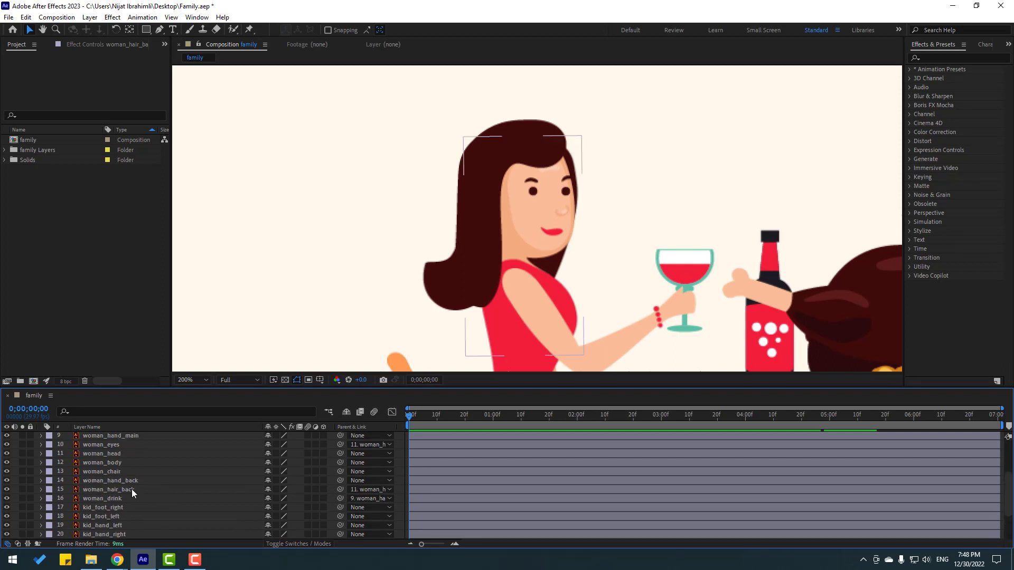
click(131, 489)
scroll(135, 465, up, 3)
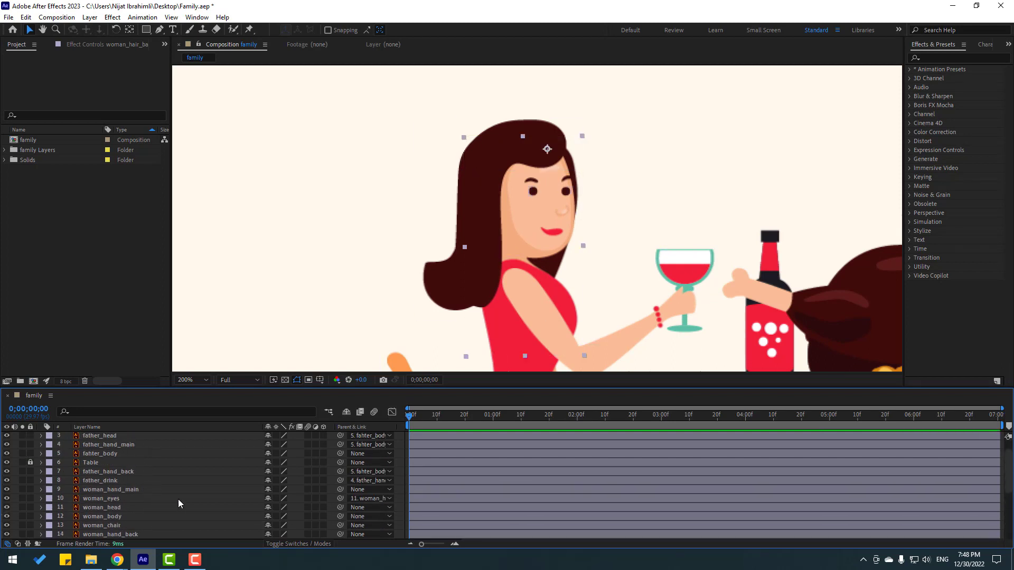
scroll(135, 503, down, 1)
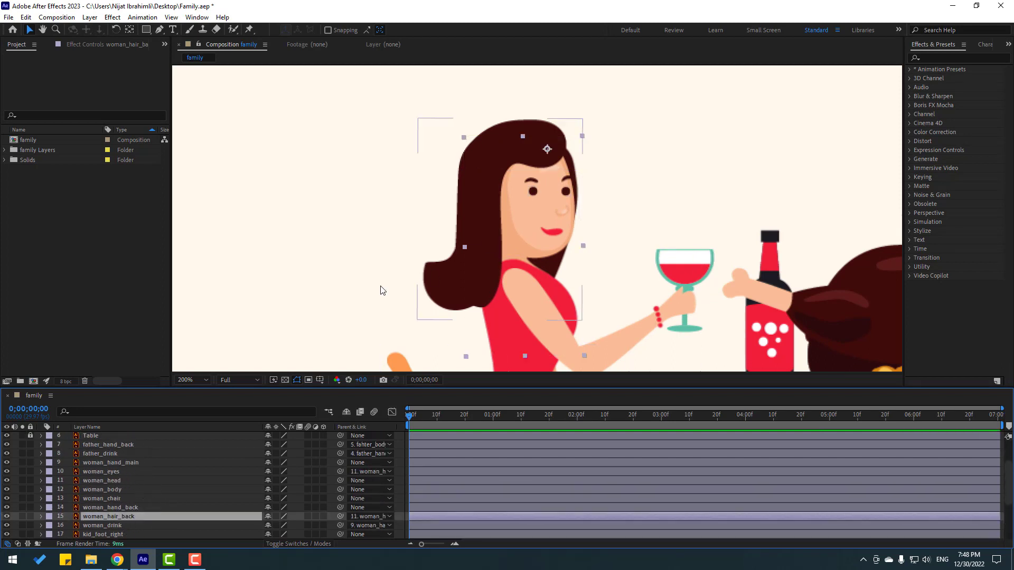
click(383, 290)
click(132, 480)
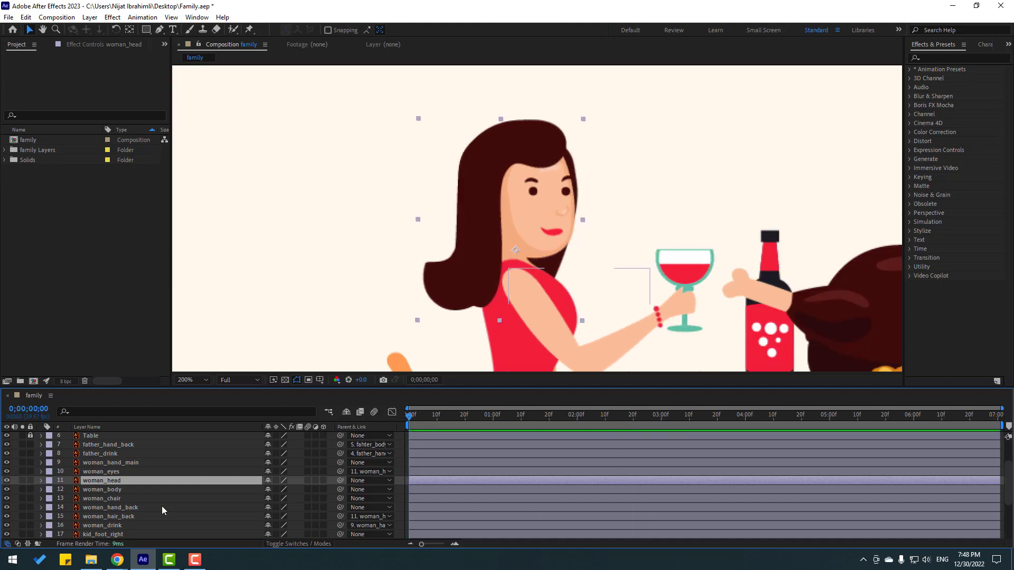
- Isolate woman_hand_back, move its anchor point to the shoulder end of the arm, and show the full scene again
click(162, 508)
scroll(539, 313, down, 1)
click(23, 507)
scroll(546, 229, up, 1)
key(y)
drag(491, 240, 434, 166)
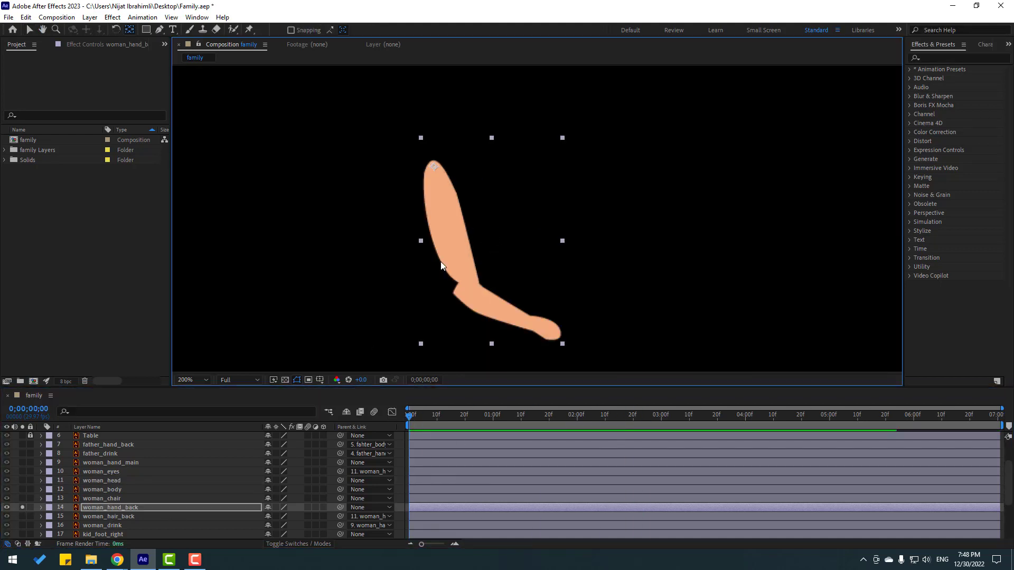
key(v)
click(22, 507)
- Add the expression wiggle(1,2) to woman_hand_back's Rotation and save the project
key(r)
click(174, 517)
key(ctrl+v)
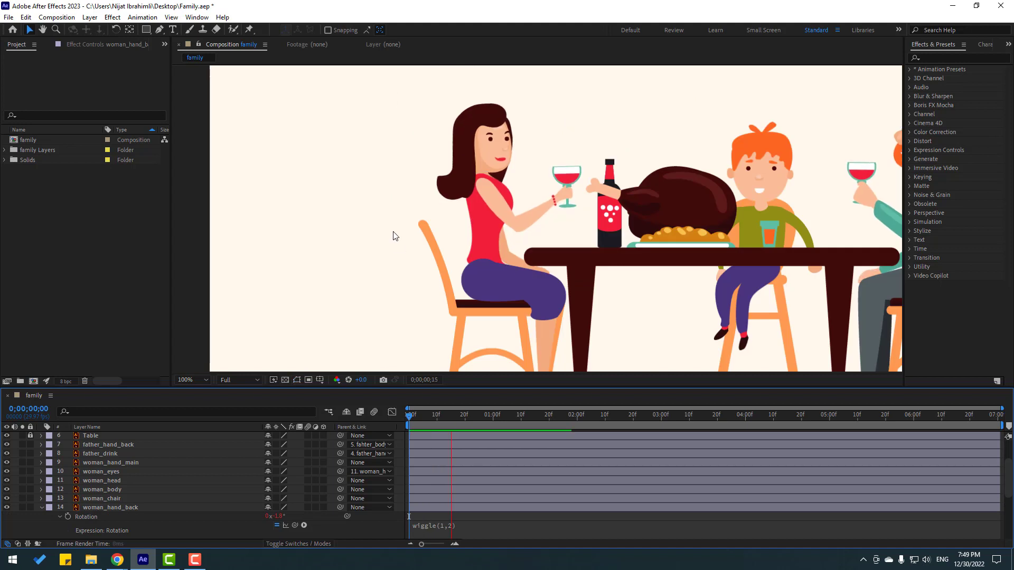
key(ctrl+s)
click(41, 507)
- Parent woman_hand_main, woman_hand_back and woman_head to woman_body
click(119, 507)
ctrl+click(128, 462)
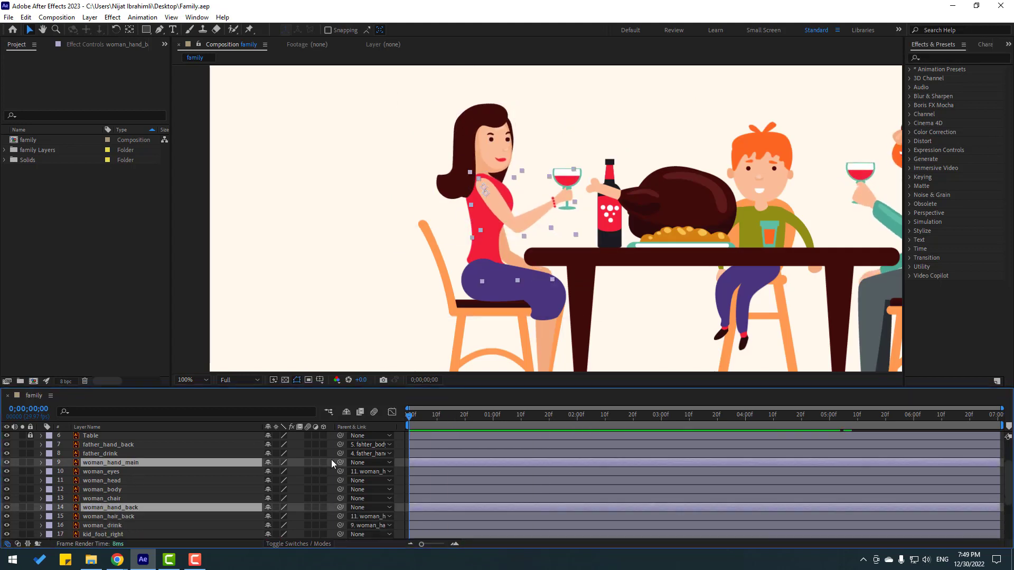
drag(340, 463, 135, 489)
drag(340, 480, 138, 490)
- Move woman_body's anchor point down to the waist while the layer is isolated
click(138, 489)
click(22, 489)
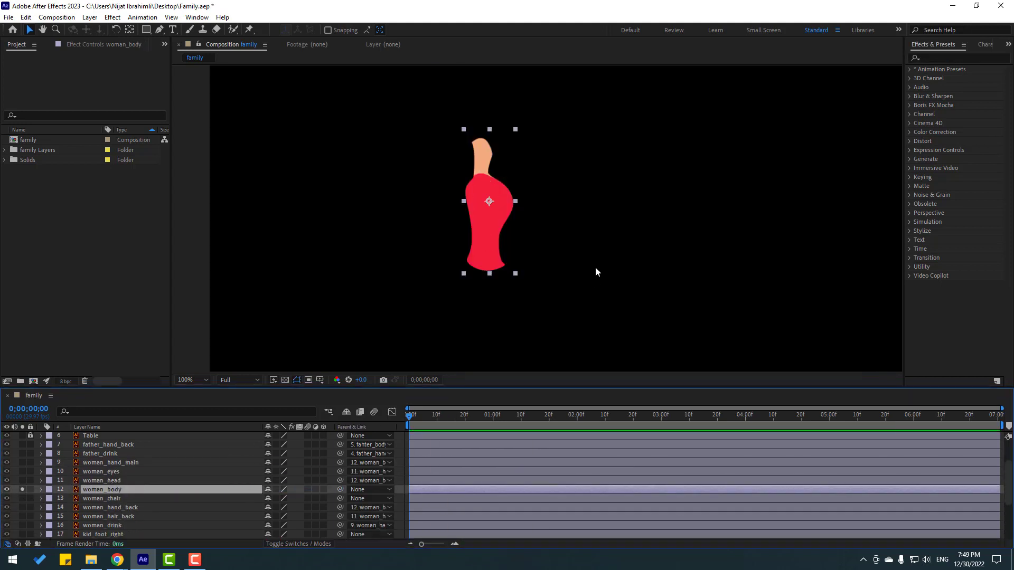
key(y)
drag(489, 201, 486, 265)
click(29, 29)
click(23, 490)
- Add the expression wiggle(1,4) to woman_body's Rotation and preview the movement in the full scene
key(r)
alt+click(68, 498)
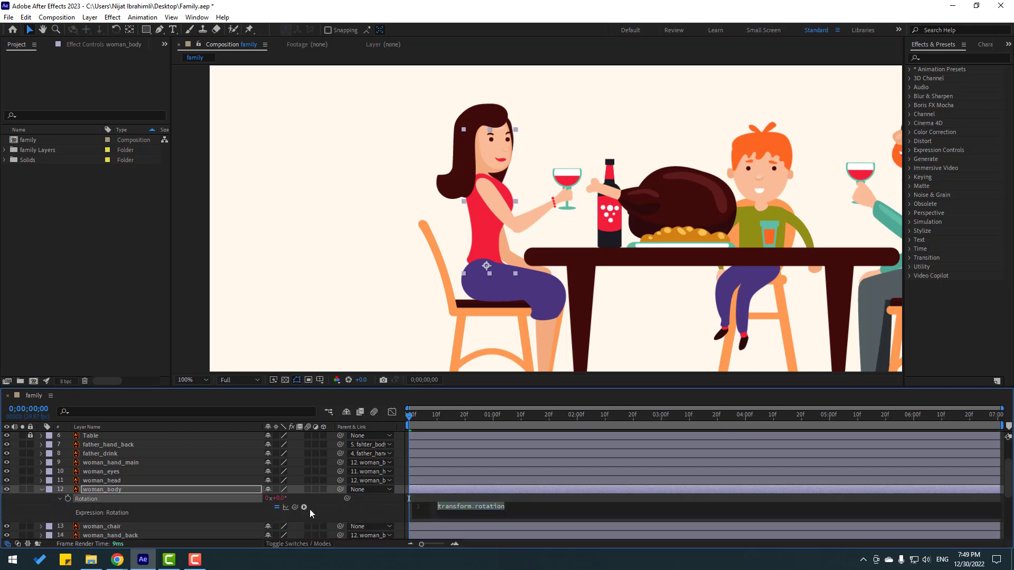
text(wiggle(1,10))
click(396, 475)
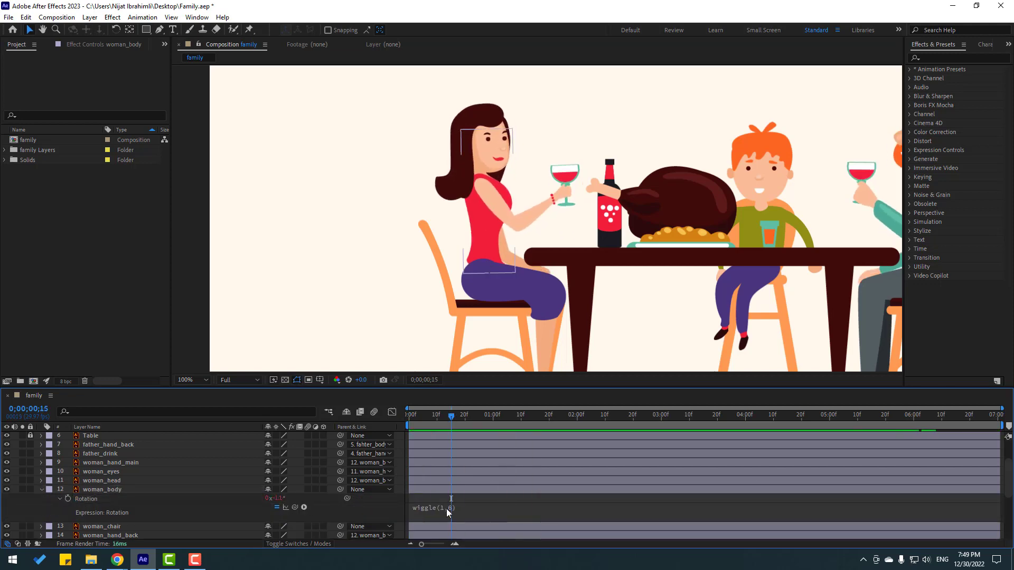
click(448, 512)
double_click(473, 506)
text(4)
click(397, 478)
key(space)
scroll(360, 269, down, 1)
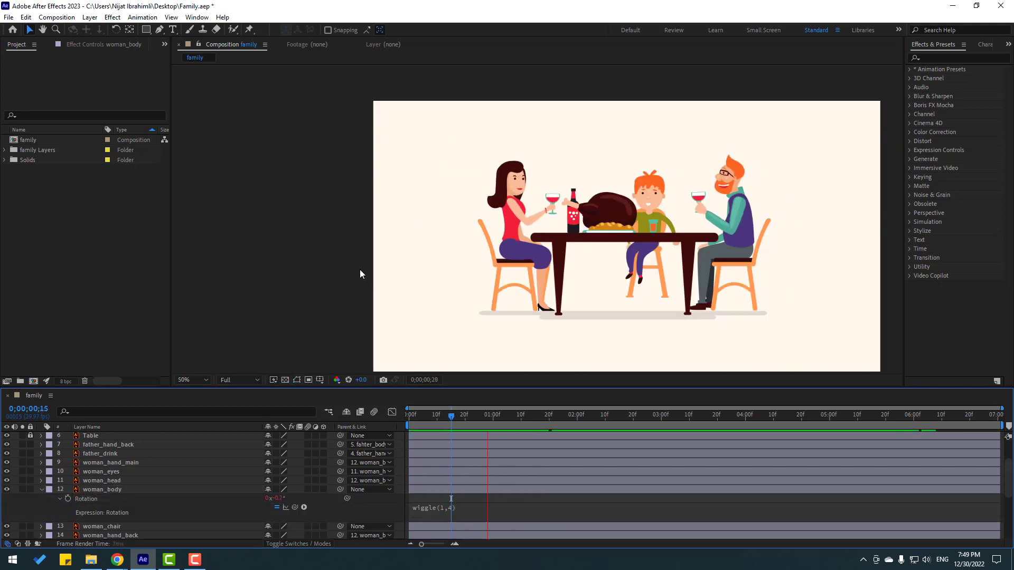
click(529, 254)
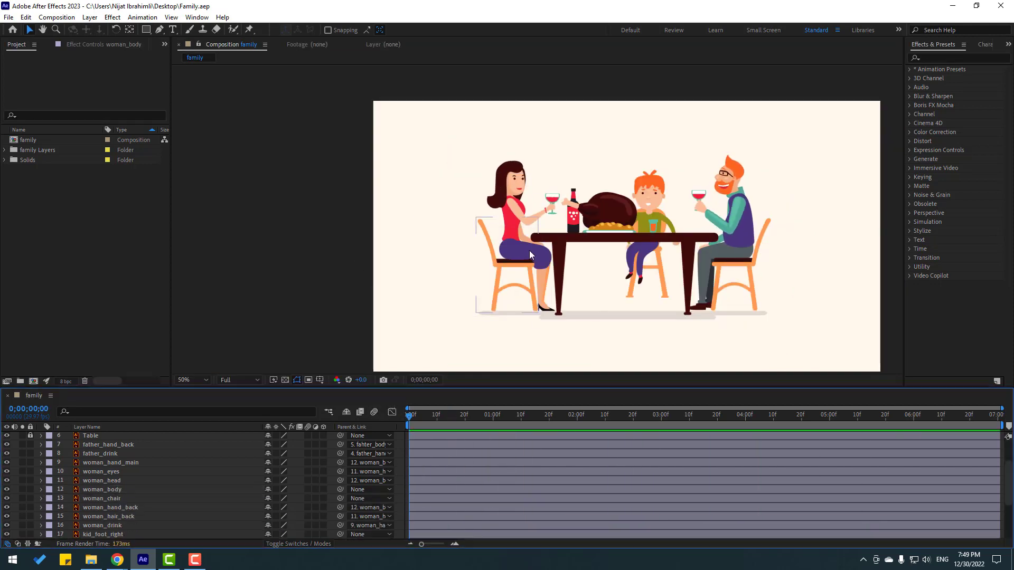
key(space)
key(space)
- Keyframe kid_mouth's Scale at the first frame and set it to 100, 33% at frame 10
scroll(649, 204, up, 3)
drag(760, 190, 496, 255)
click(496, 255)
key(s)
click(106, 489)
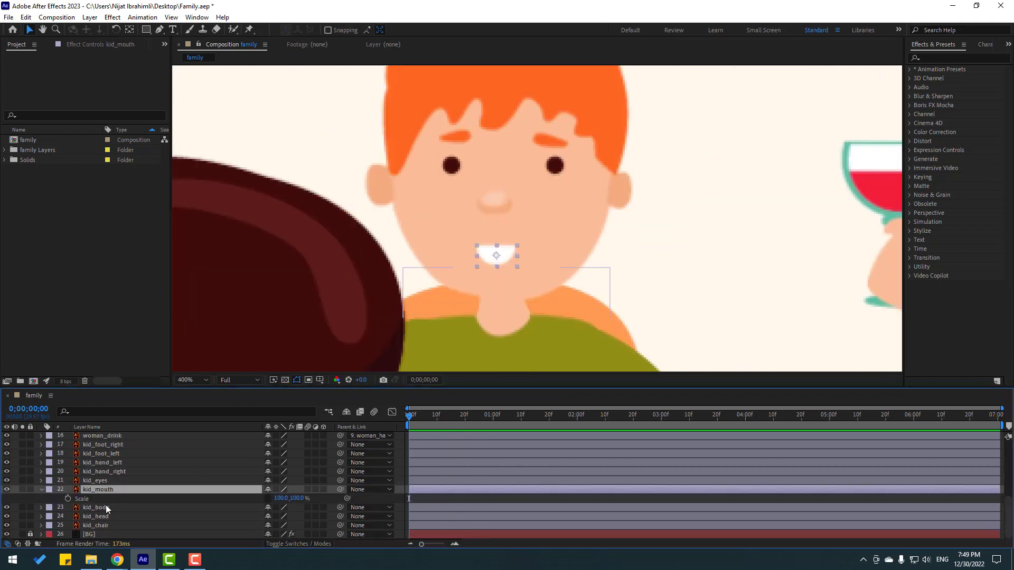
right_click(89, 502)
click(56, 500)
click(67, 498)
key(shift+Page_Down)
drag(297, 499, 263, 505)
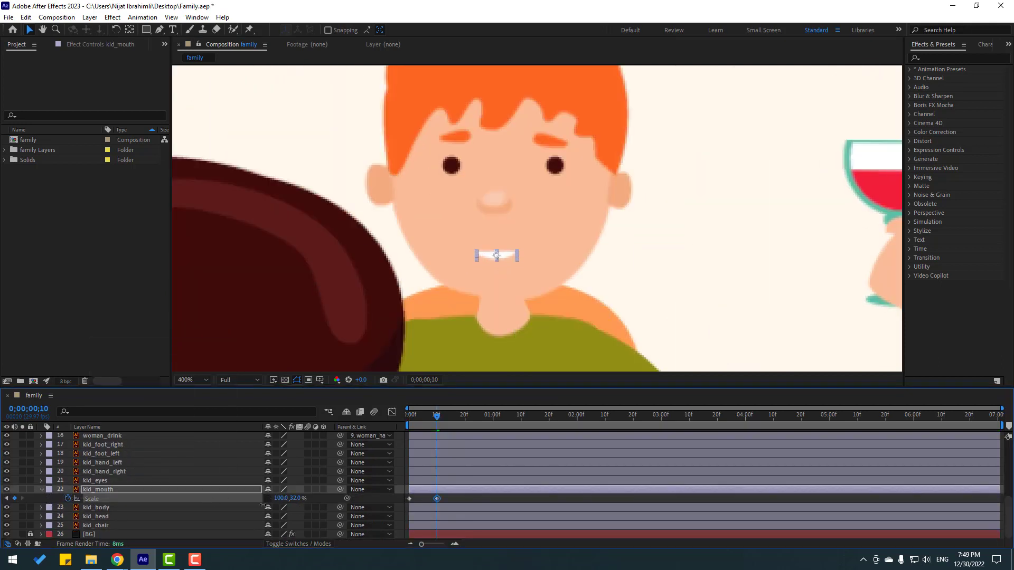
- Copy kid_mouth's first Scale keyframe to frame 20 and apply Easy Ease to all three keyframes
key(shift+Page_Down)
click(409, 498)
key(ctrl+c)
key(ctrl+v)
drag(475, 493, 407, 503)
right_click(409, 500)
click(602, 388)
- Add the expression loopOutDuration(type = "cycle", duration = 0) to kid_mouth's Scale, preview the scene and save the project
alt+click(68, 498)
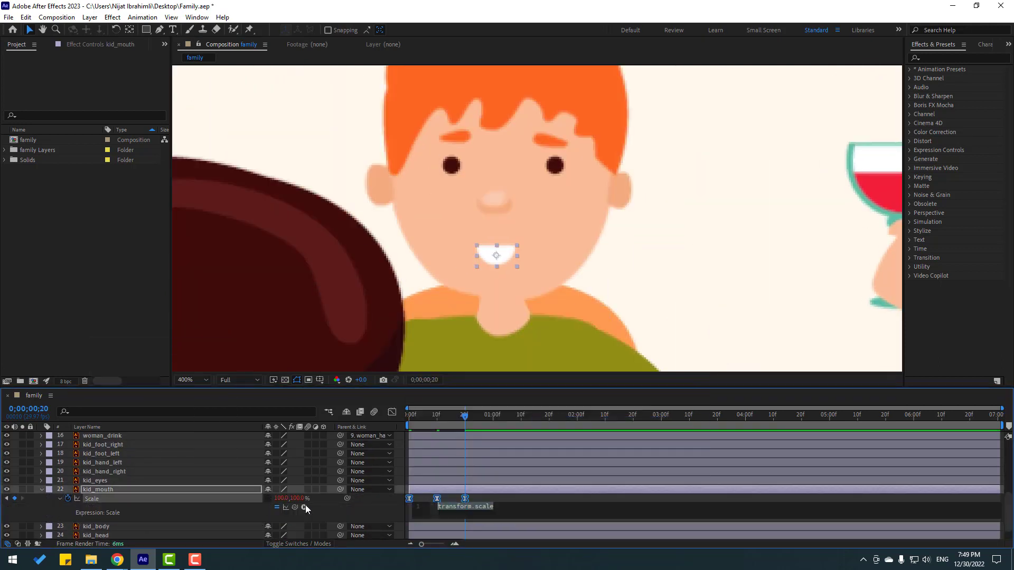
click(303, 507)
mouse_move(381, 443)
click(468, 412)
click(356, 236)
scroll(356, 236, down, 3)
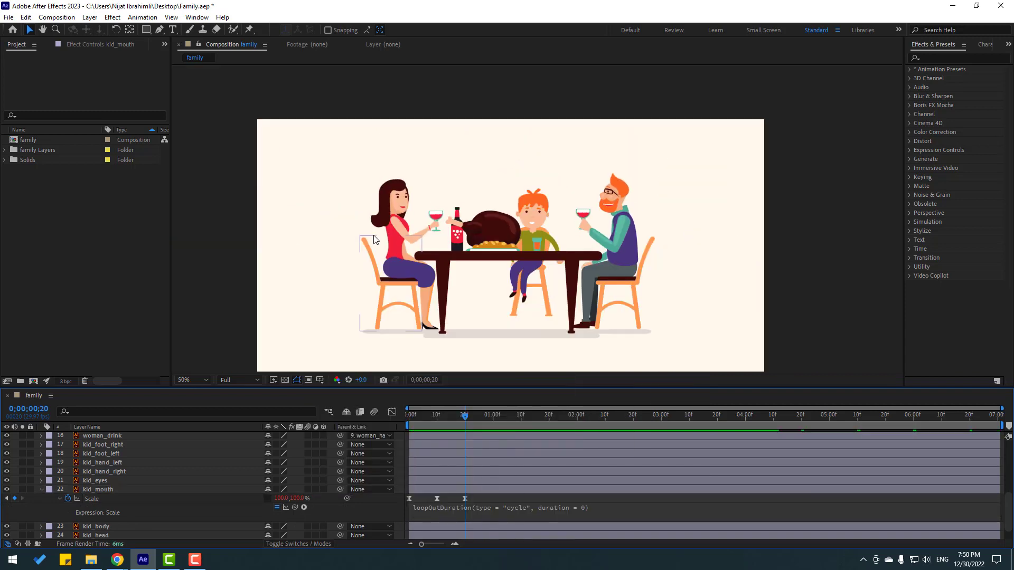
key(space)
click(425, 417)
key(ctrl+s)
click(42, 489)
- Parent kid_eyes and kid_mouth to kid_head, and parent kid_head, kid_hand_left and kid_hand_right to kid_body
shift+click(95, 490)
drag(340, 489, 114, 517)
drag(340, 516, 122, 508)
click(119, 481)
shift+click(119, 471)
drag(340, 470, 102, 508)
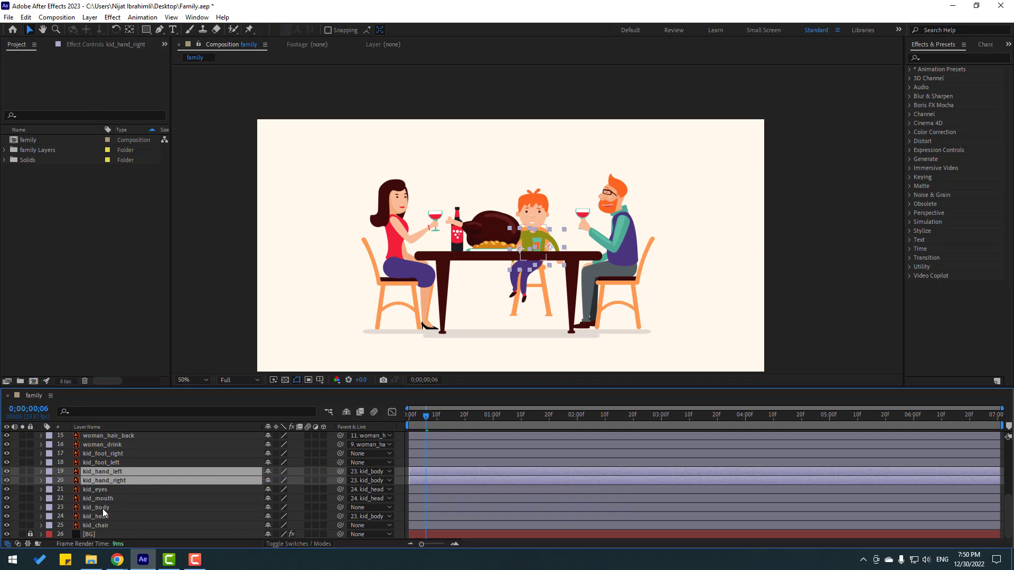
- Isolate kid_body, move its anchor point to the bottom of the torso, and restore the other layers
click(103, 509)
click(22, 507)
scroll(503, 333, up, 2)
drag(504, 332, 537, 296)
key(y)
click(22, 507)
- Add the expression wiggle(1,4) to kid_body's Rotation and preview the movement
key(Home)
key(r)
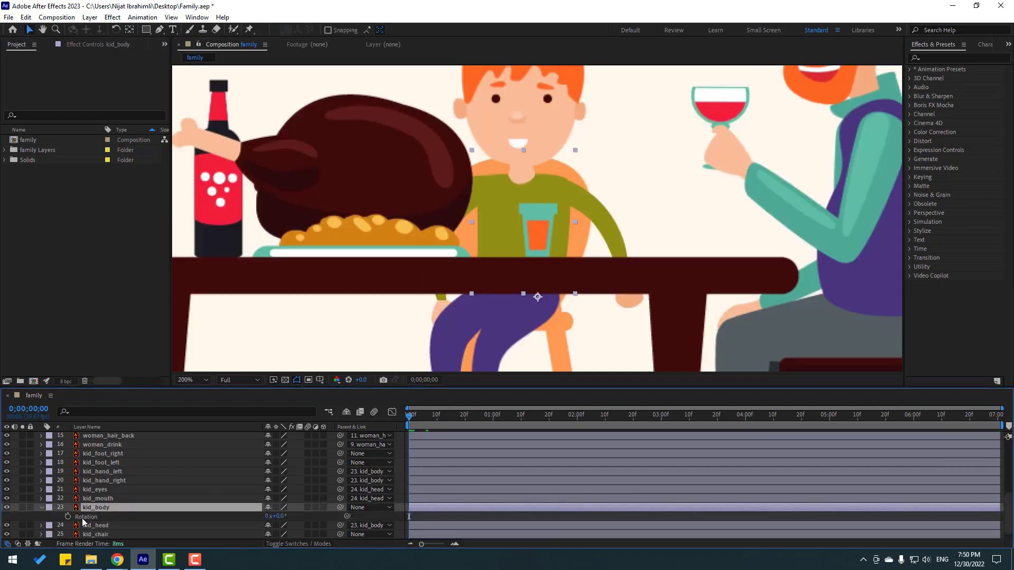
alt+click(68, 516)
text(wiggle(1,4)
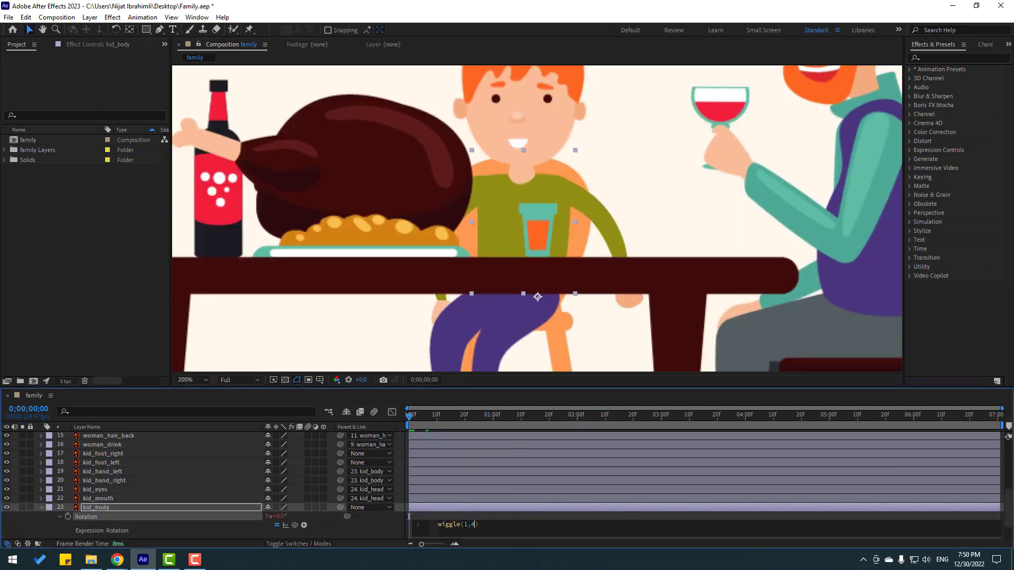
click(496, 286)
key(space)
key(space)
- Isolate kid_hand_right, move its anchor point to the shoulder end of the sleeve, and restore the other layers
click(104, 480)
click(41, 508)
click(22, 480)
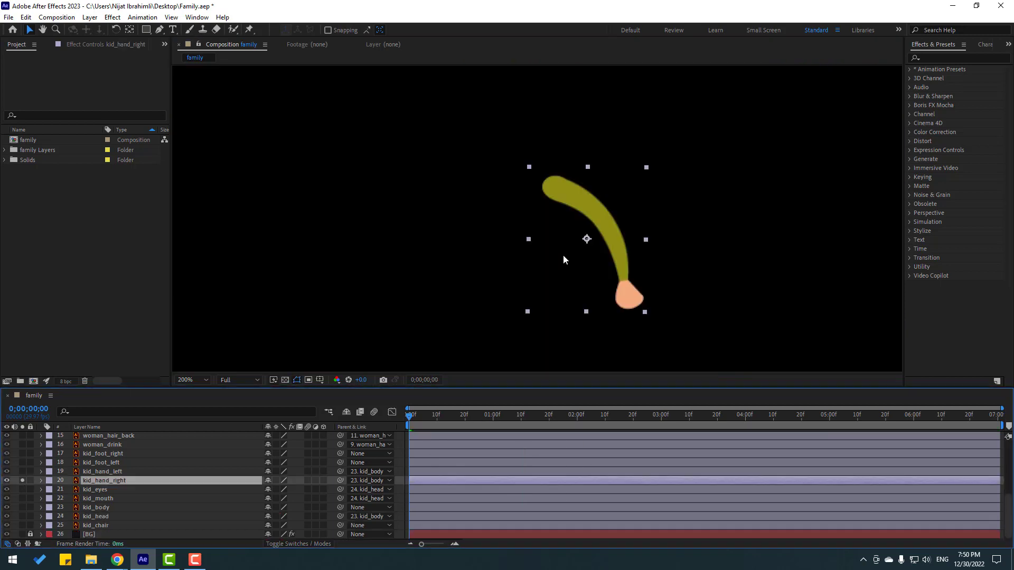
key(y)
drag(586, 239, 551, 185)
key(v)
click(23, 481)
- Add the expression wiggle(1,6) to kid_hand_right's Rotation and preview the arm movement
key(r)
alt+click(68, 489)
key(ctrl+v)
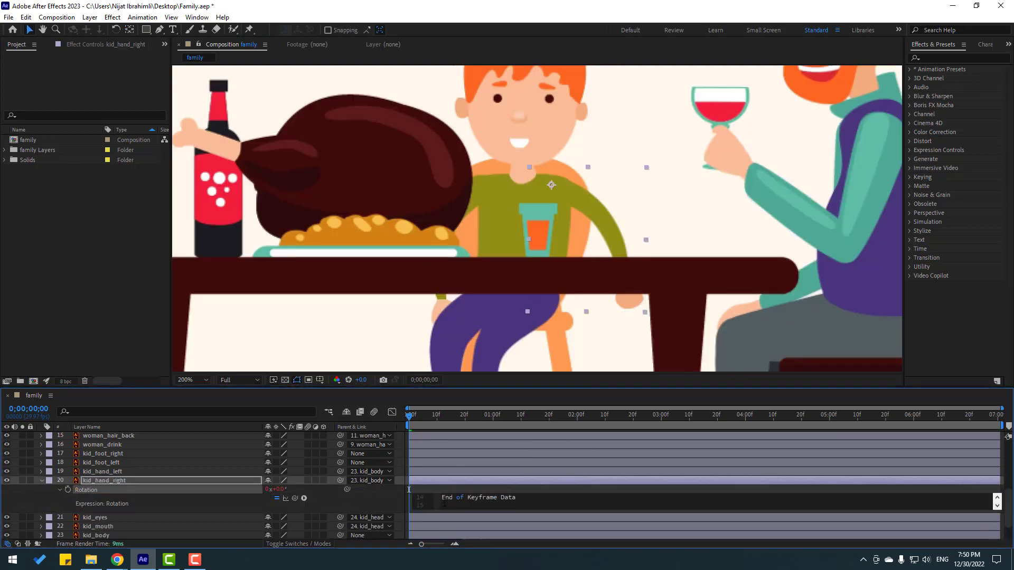
key(ctrl+z)
text(wiggle(1,6))
click(477, 520)
key(space)
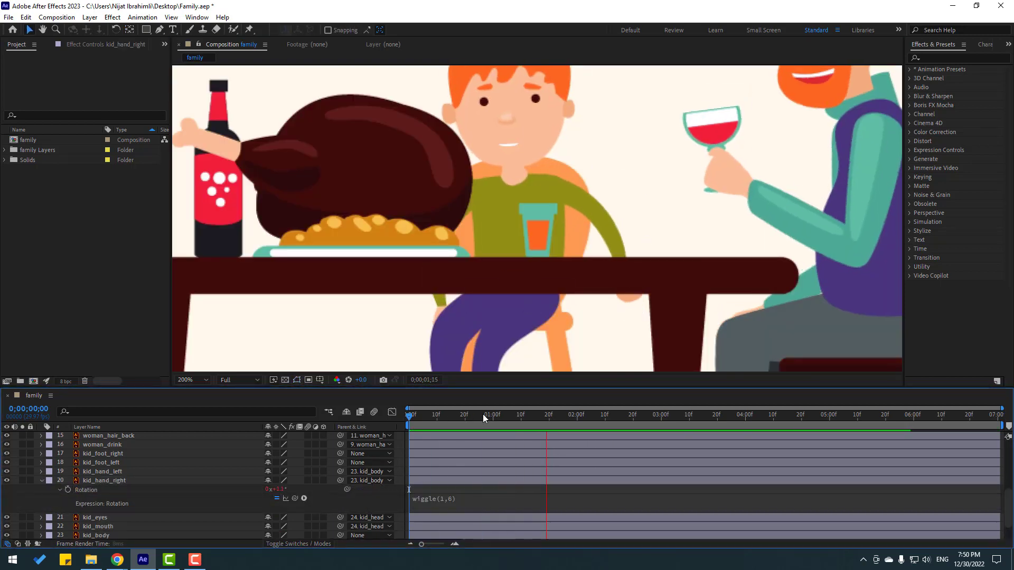
key(space)
- Isolate kid_hand_left and move its anchor point to the shoulder end of the sleeve
click(104, 472)
click(22, 471)
key(y)
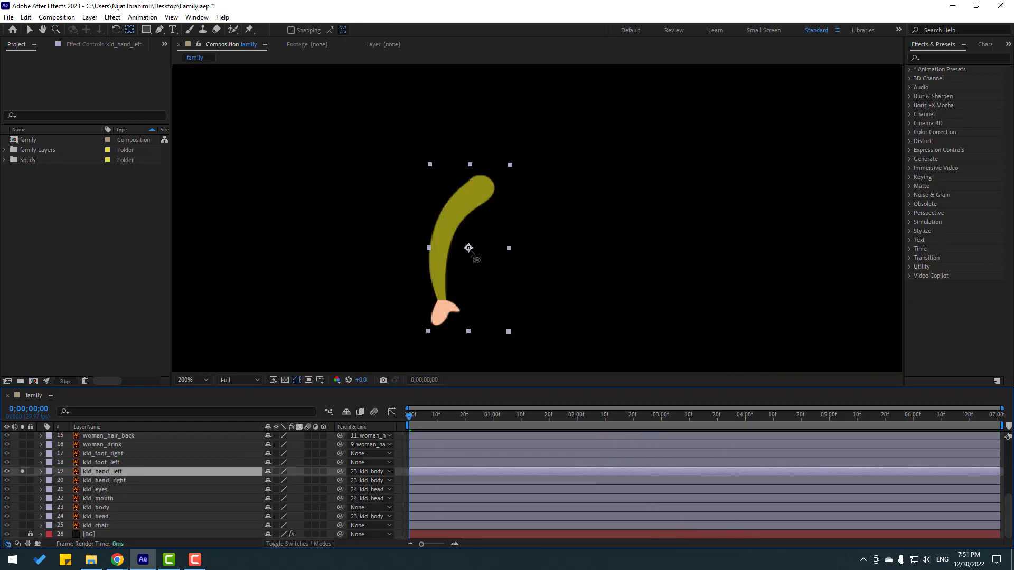
key(v)
- Add the expression wiggle(1,6) to kid_hand_left's Rotation, preview the movement and restore the other layers
key(r)
click(360, 299)
key(space)
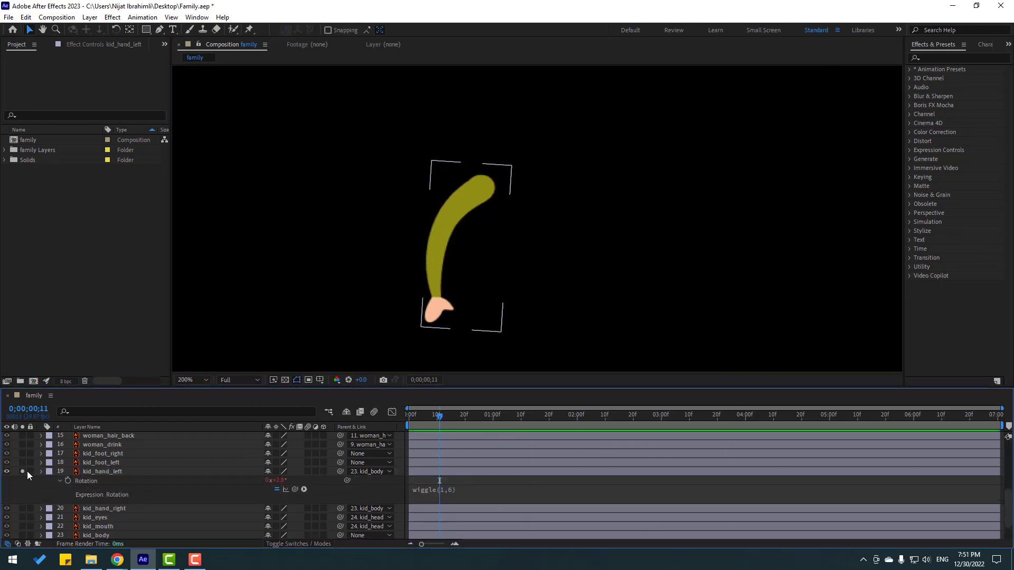
click(22, 471)
key(shift+slash)
- Isolate kid_head, move its anchor point to the neck, restore the other layers, add an expression to its Rotation and preview it
click(120, 519)
scroll(623, 131, up, 4)
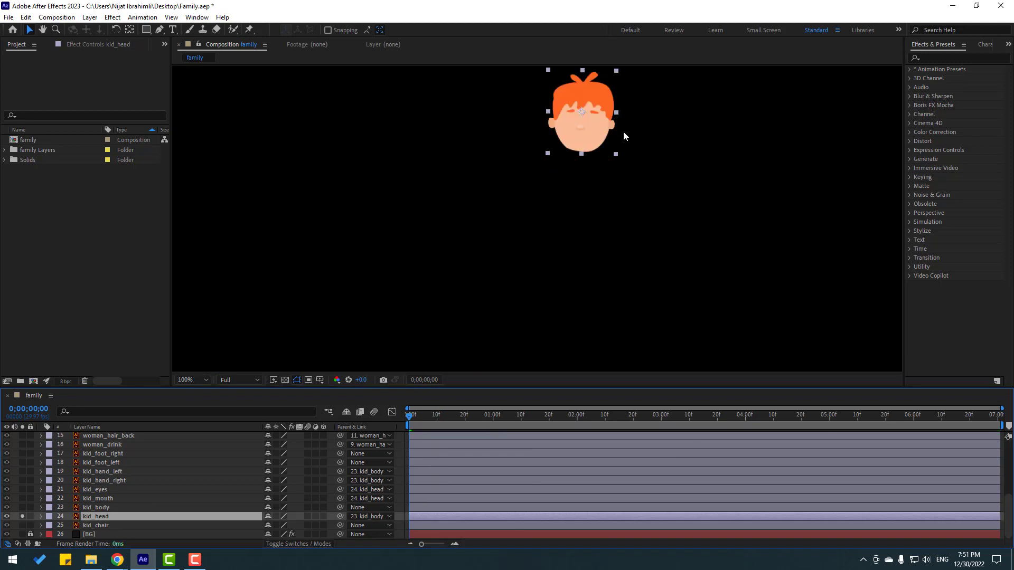
key(u)
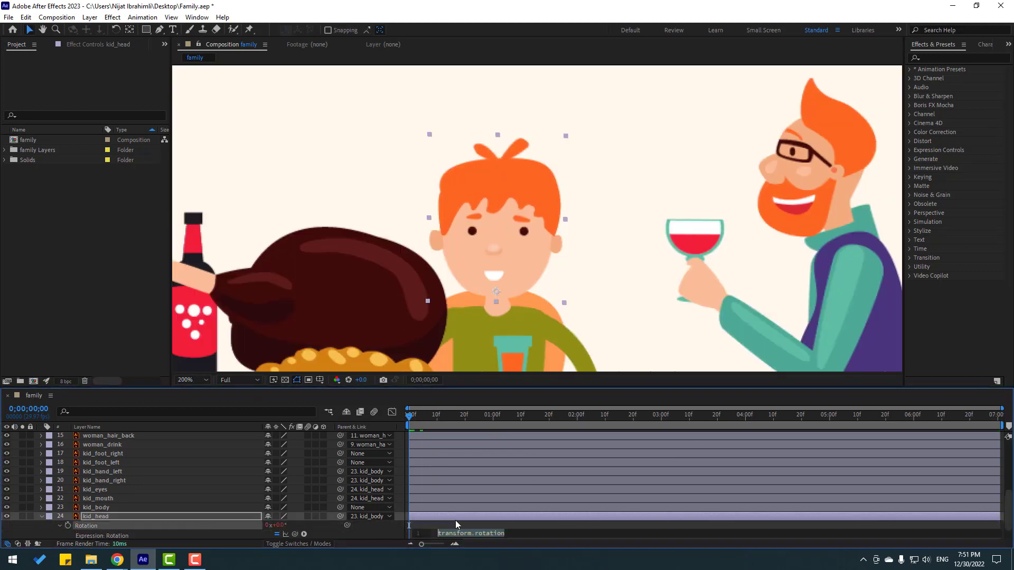
key(F2)
key(u)
key(space)
- Isolate kid_foot_right and move its anchor point to the hip at the upper end of the leg
click(201, 380)
click(204, 203)
click(103, 453)
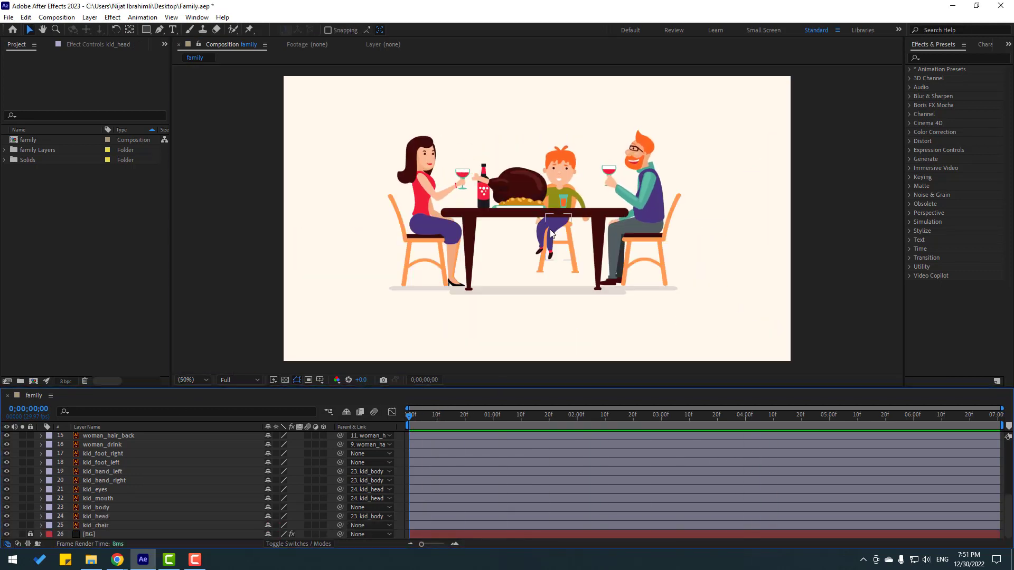
click(22, 454)
scroll(573, 232, up, 2)
key(y)
drag(517, 247, 543, 174)
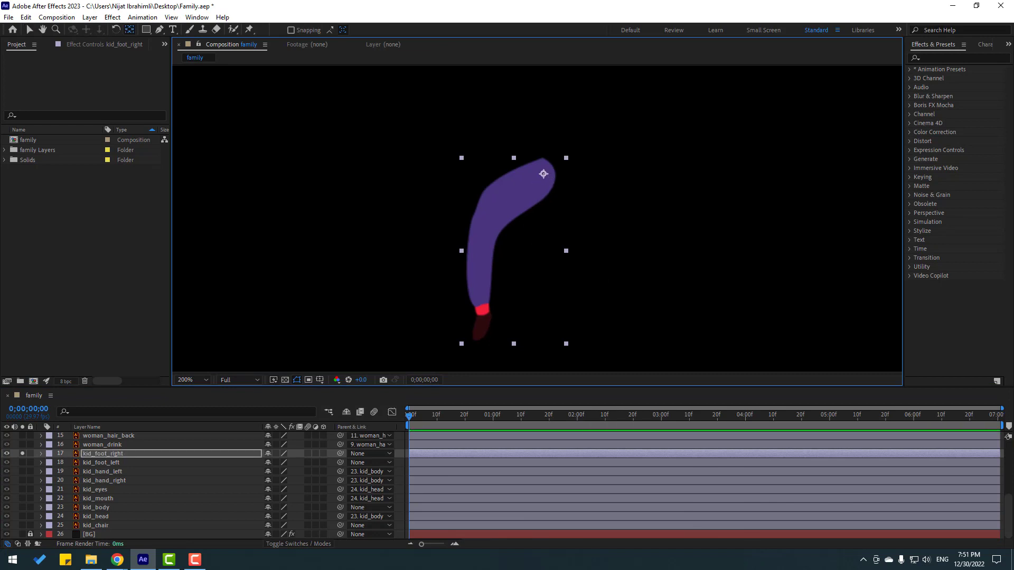
- Isolate kid_foot_left, move its anchor point to the hip at the upper end of the leg, and restore the other layers
click(103, 462)
click(22, 462)
click(23, 453)
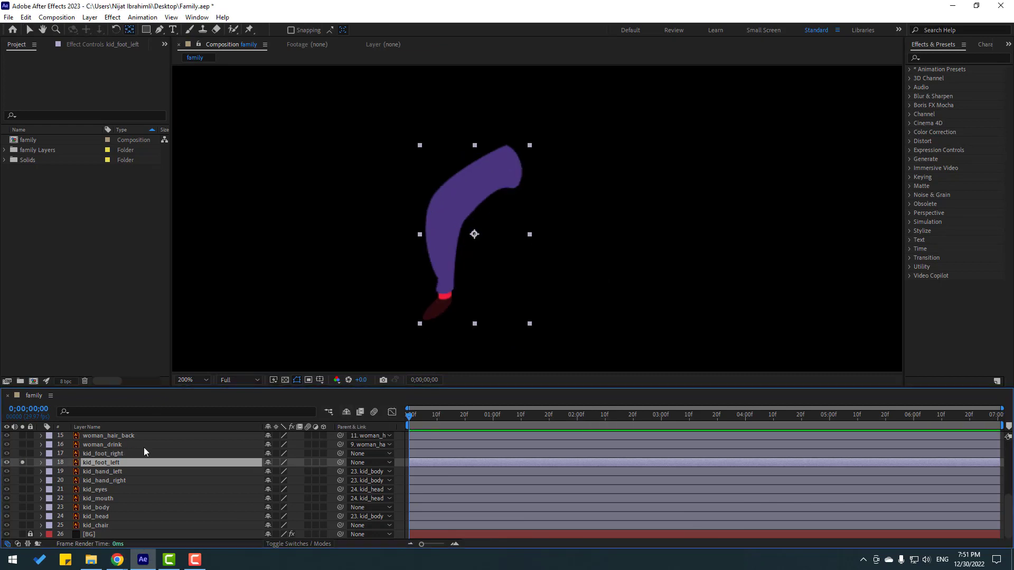
drag(474, 234, 510, 167)
key(v)
click(23, 462)
- Add the expression wiggle(1,6) to the Rotation of kid_foot_left and kid_foot_right, and preview the leg movement
click(163, 463)
key(r)
alt+click(68, 472)
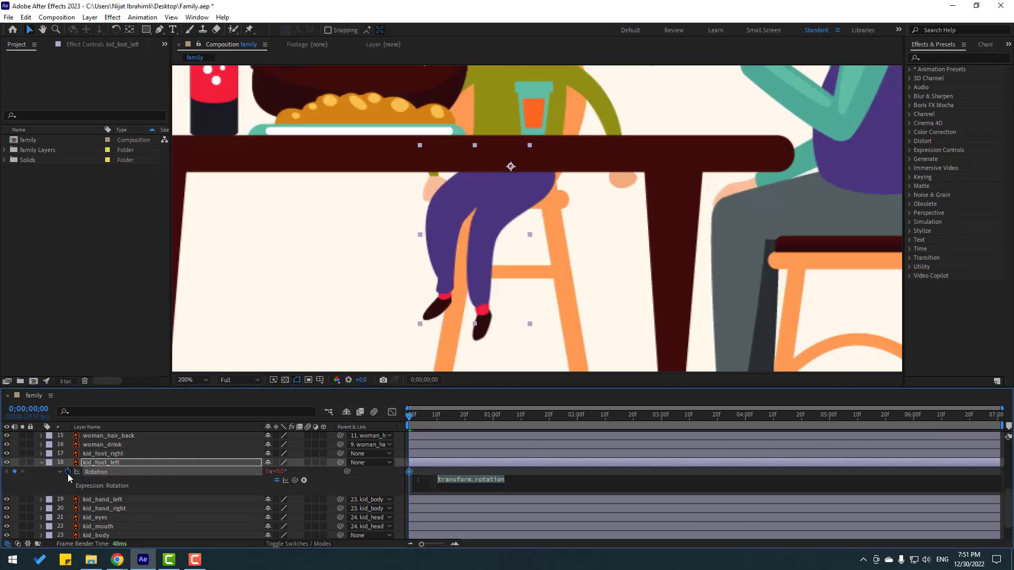
key(ctrl+v)
click(103, 454)
key(r)
alt+click(67, 463)
key(ctrl+v)
click(335, 317)
key(space)
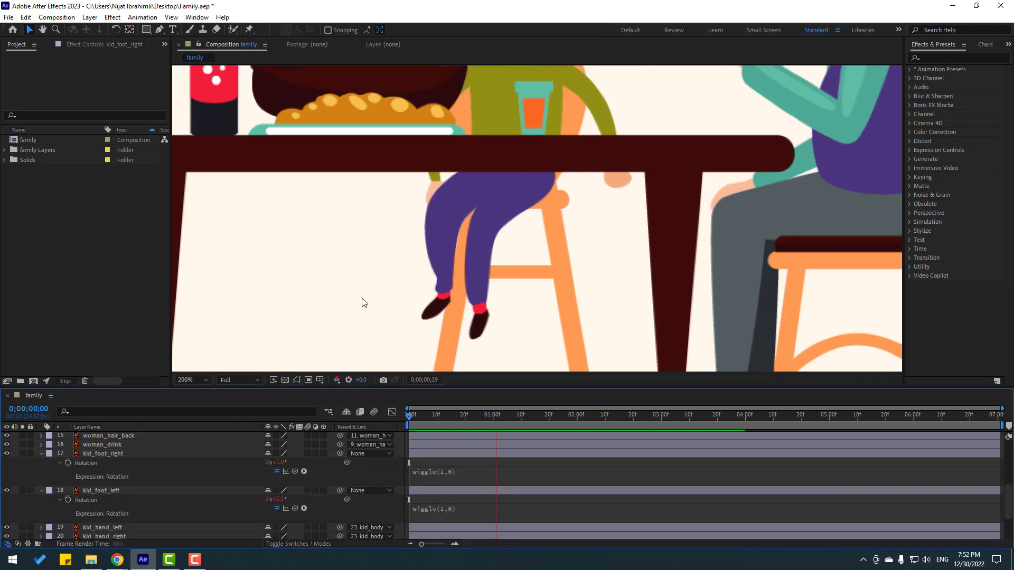
key(space)
- Collapse the layer properties, save the project, select all layers and preview the complete family scene
key(u)
click(193, 380)
click(198, 234)
key(space)
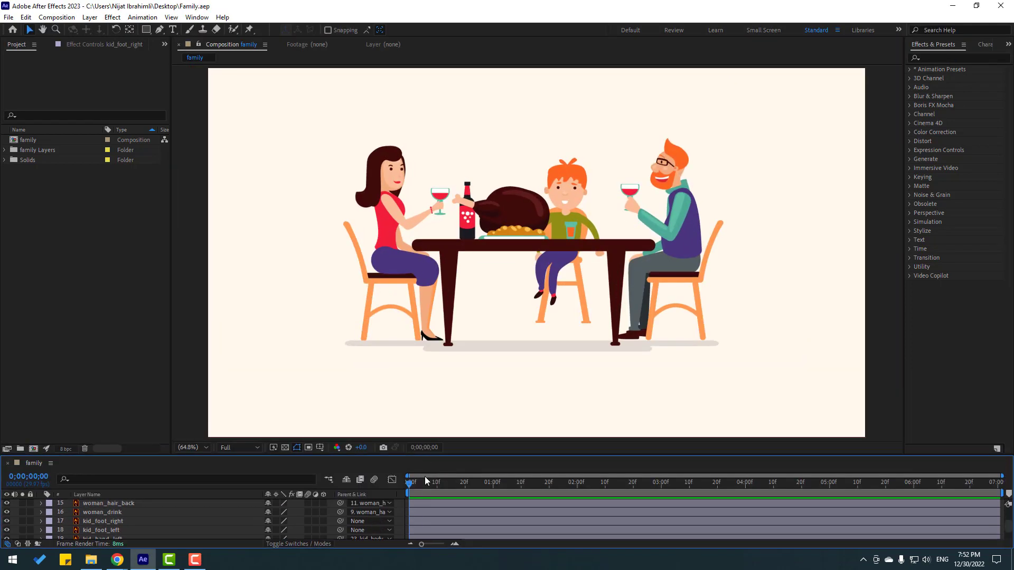
key(space)
key(ctrl+a)
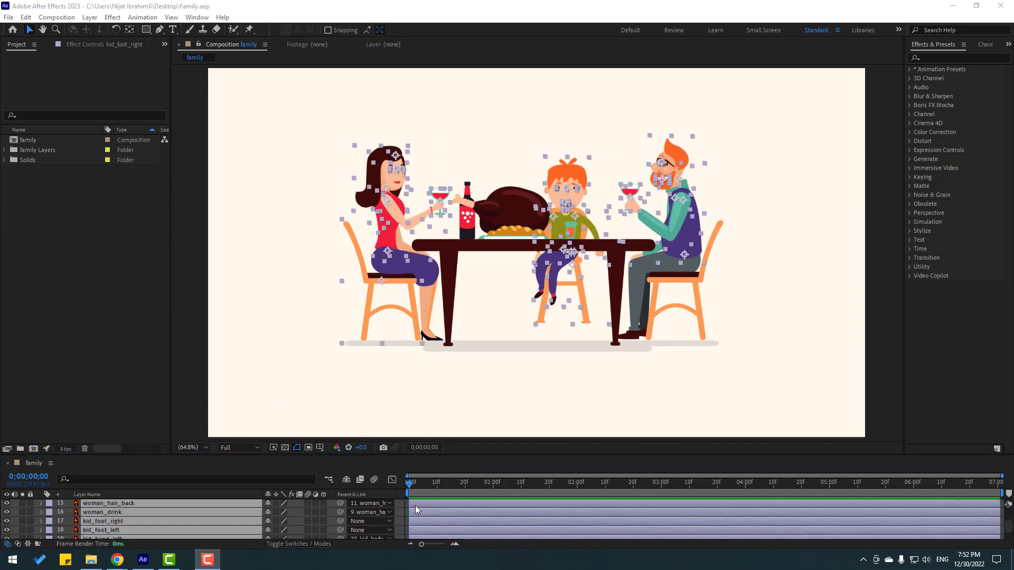
key(space)
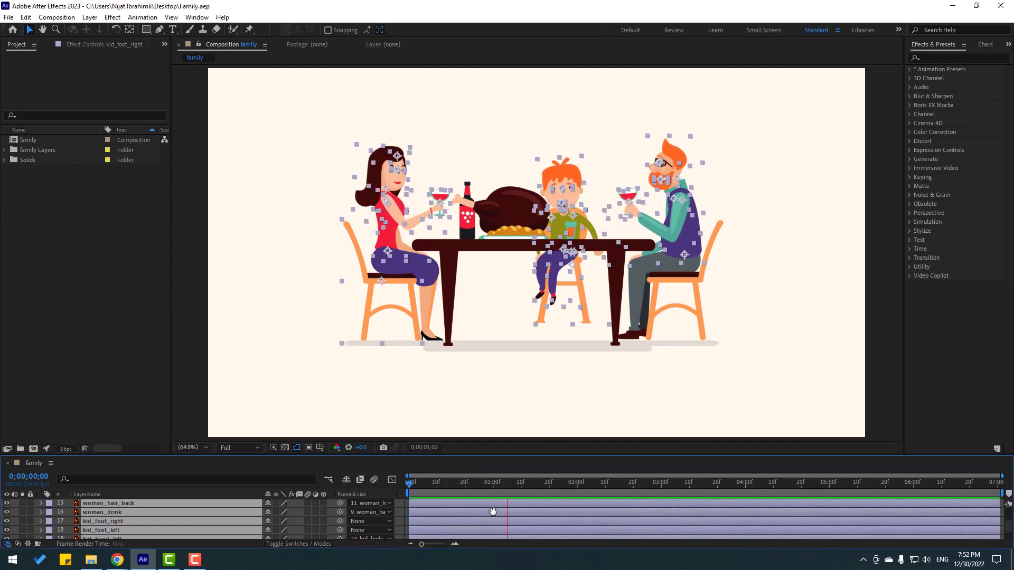